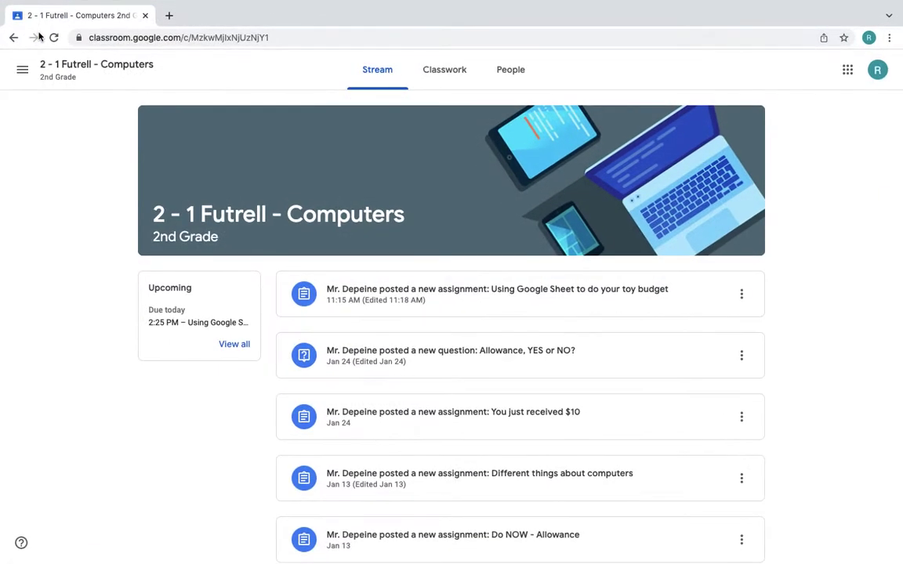
- Switch the 2 - 1 Futrell - Computers class to its Classwork page
left_click(449, 72)
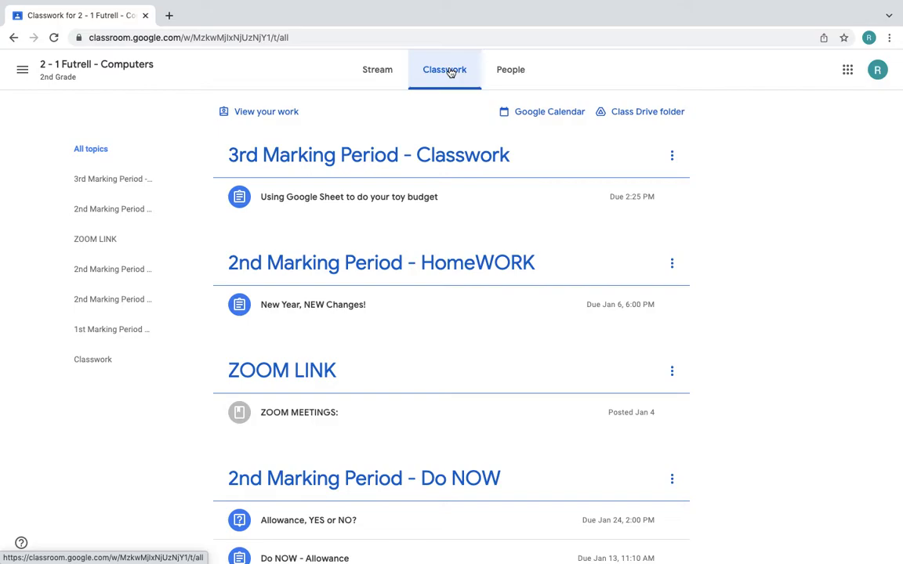
- Expand 'Using Google Sheet to do your toy budget' and scroll through its 14 toys
left_click(348, 195)
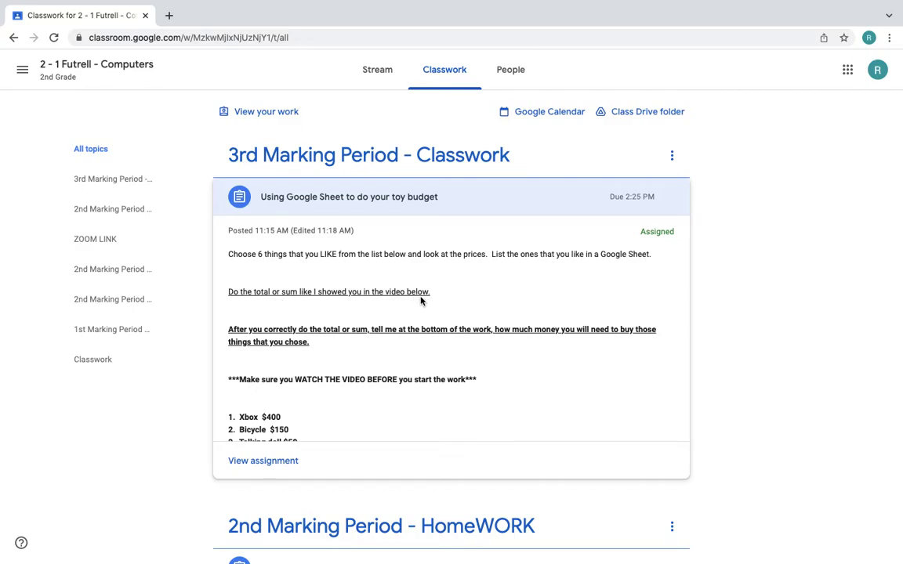
scroll(420, 300, "down", 1)
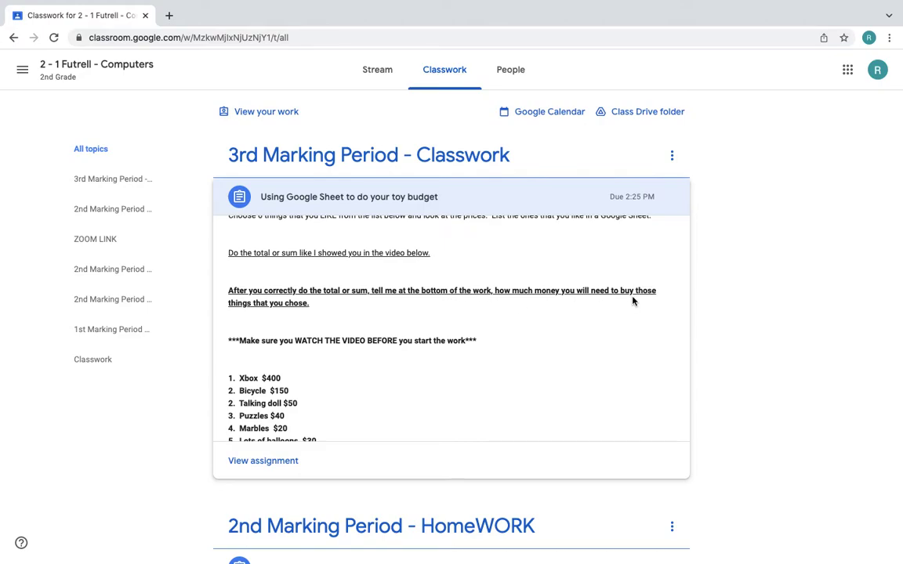
scroll(262, 313, "down", 2)
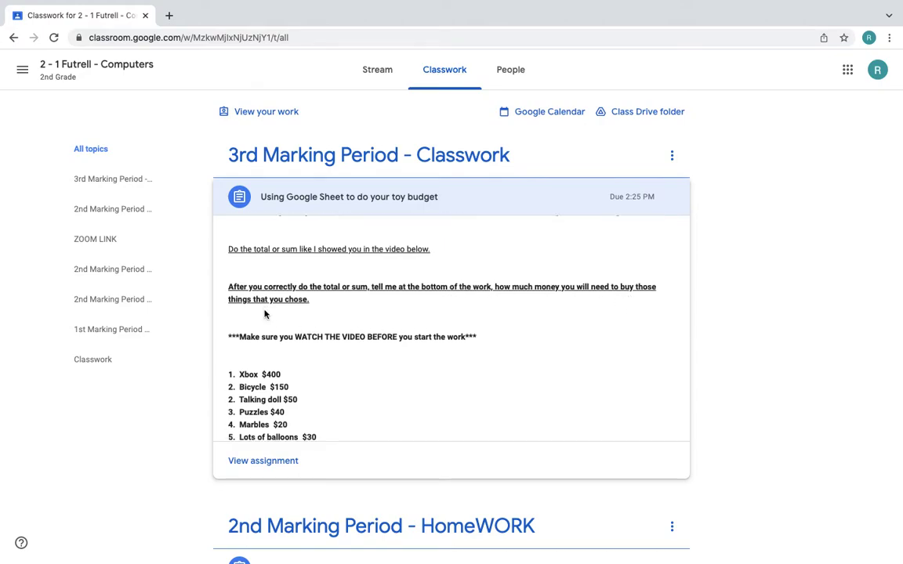
scroll(264, 311, "down", 1)
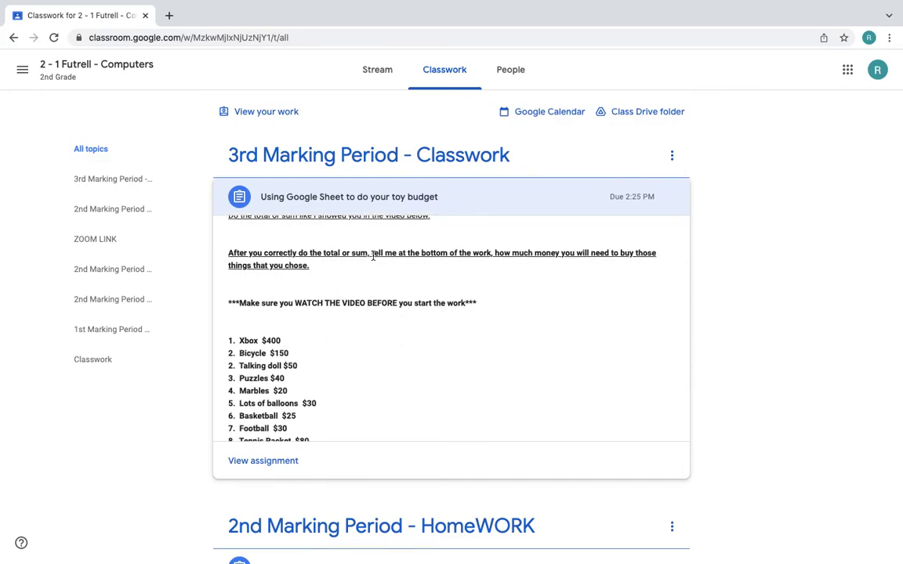
scroll(315, 327, "down", 3)
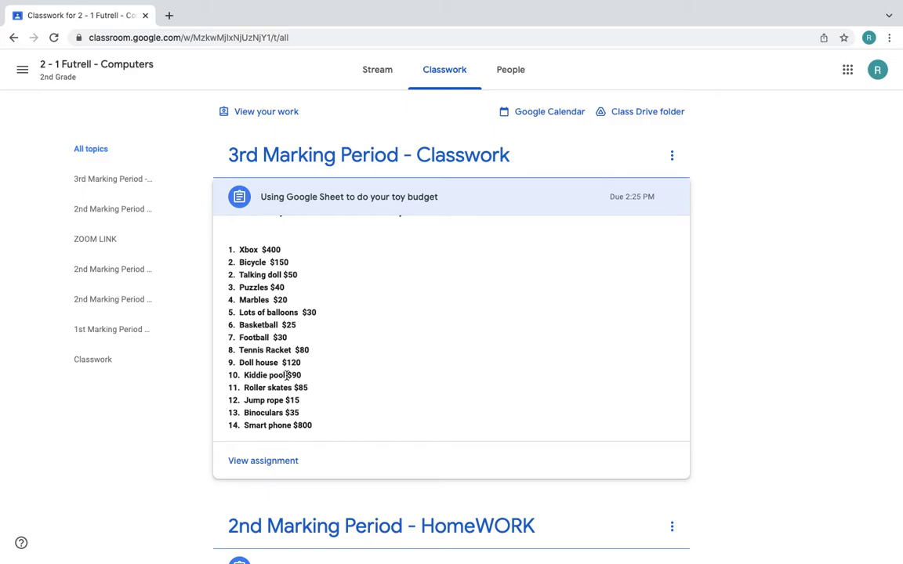
- Open the toy budget assignment page and create a new Google Sheet under Your work
scroll(287, 377, "up", 5)
scroll(287, 376, "down", 3)
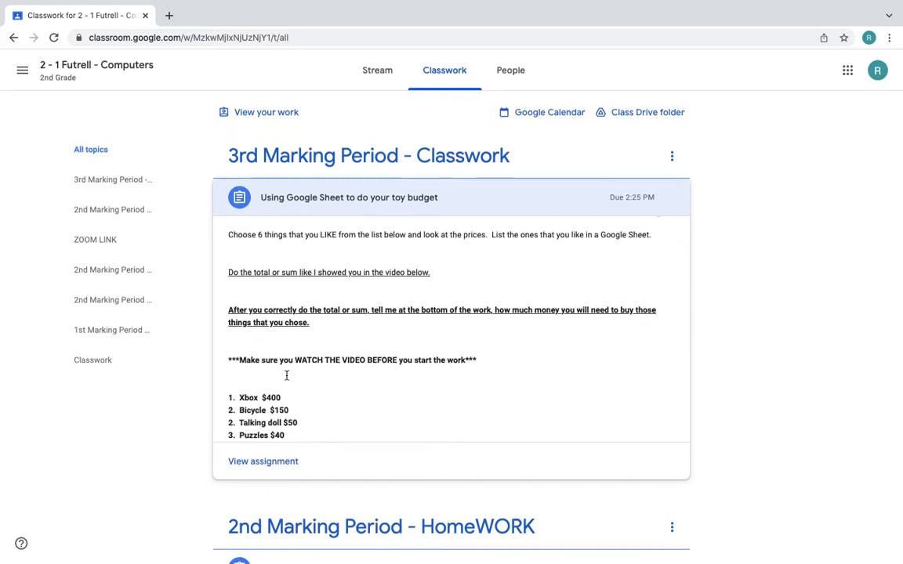
scroll(287, 376, "down", 3)
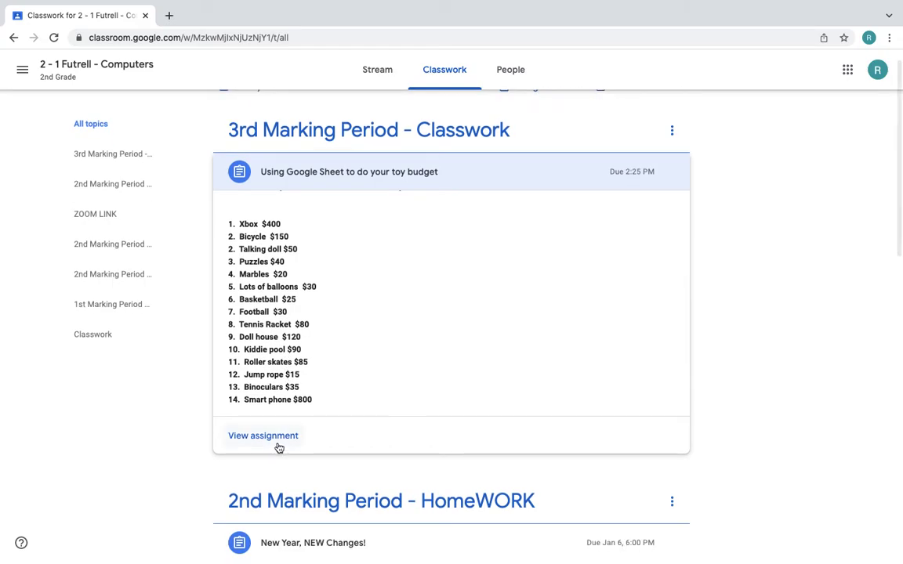
left_click(279, 437)
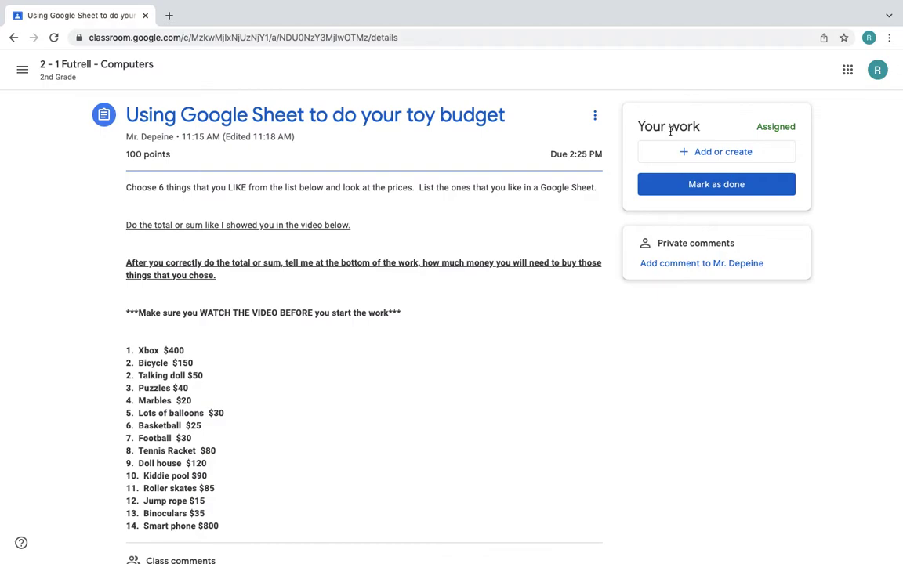
left_click(708, 154)
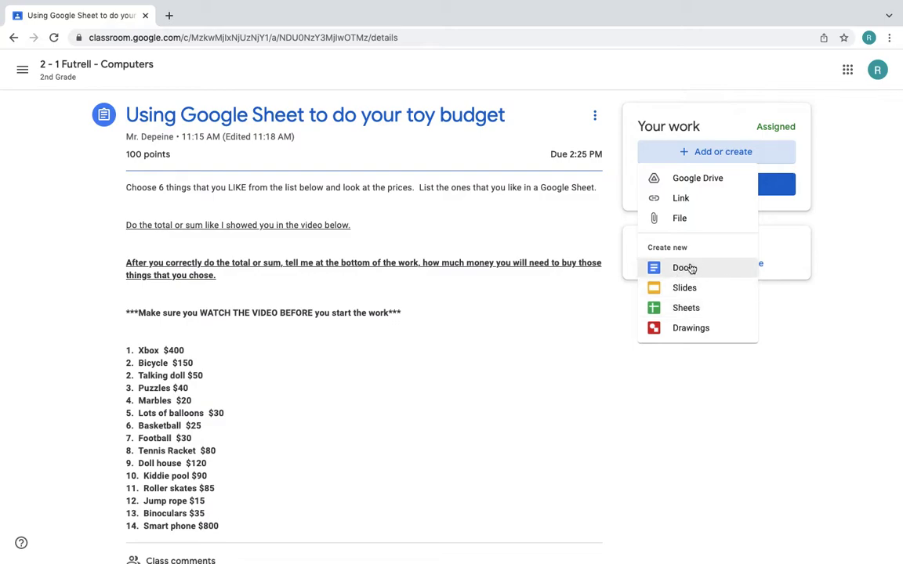
left_click(680, 312)
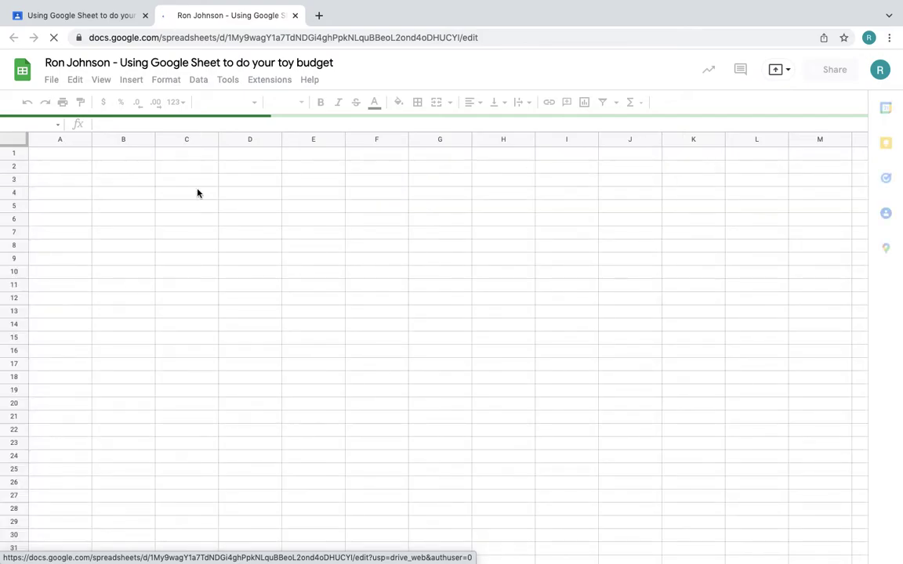
left_click(119, 192)
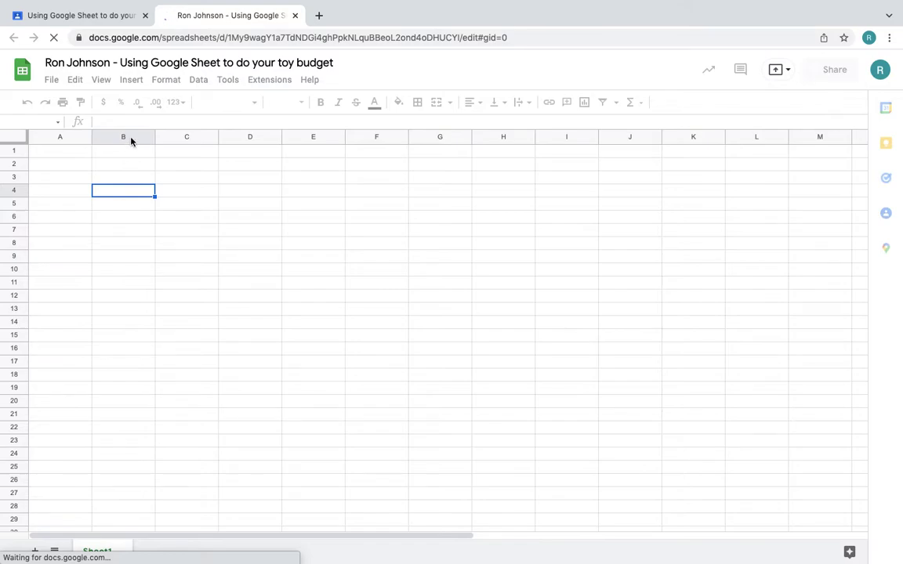
left_click(129, 137)
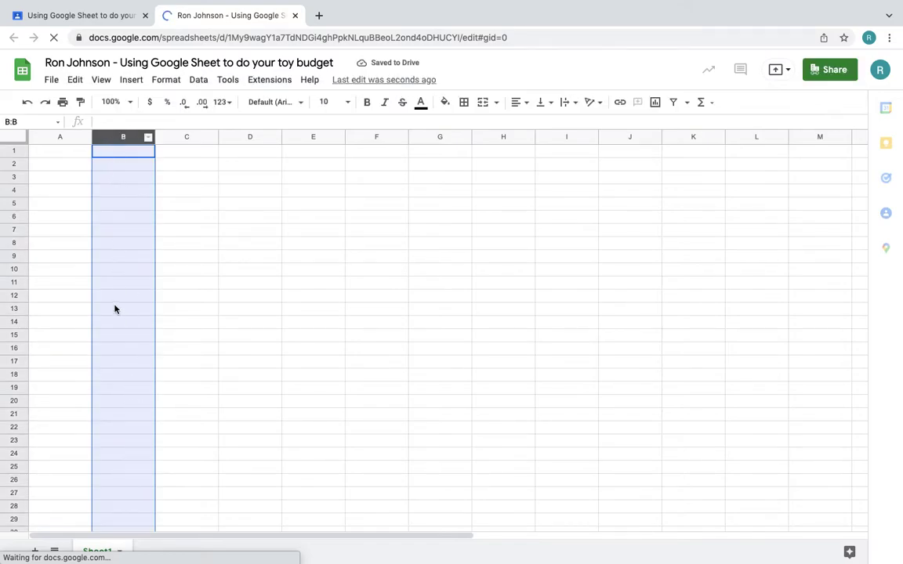
left_click(181, 138)
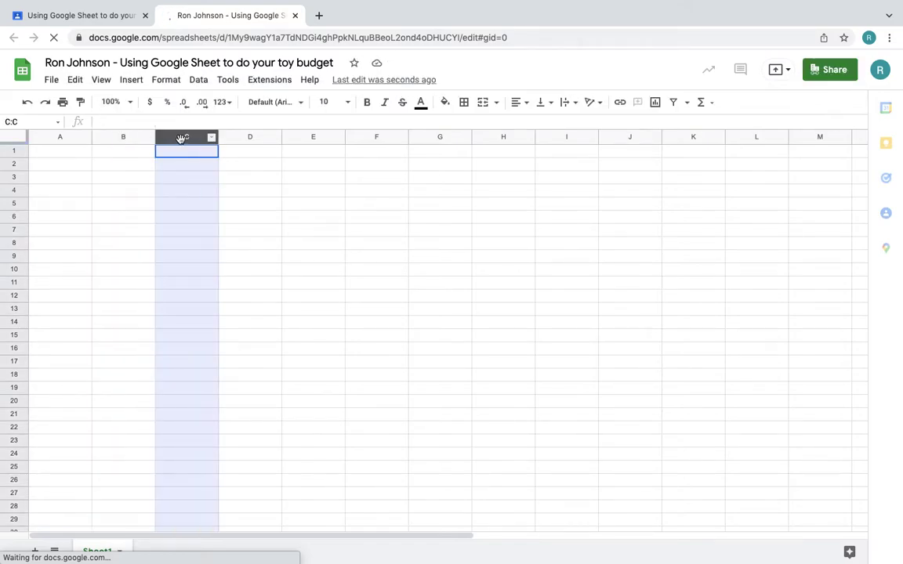
left_click(252, 137)
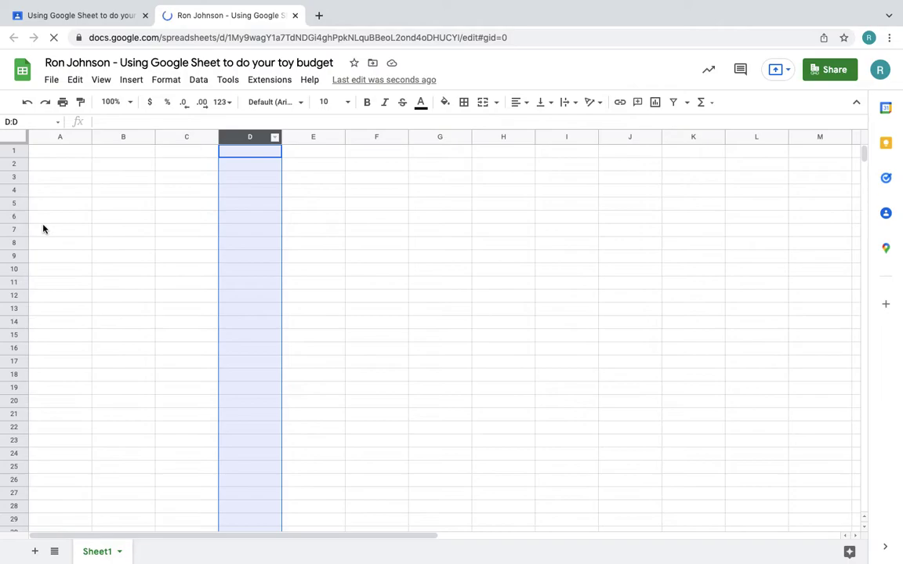
left_click(15, 203)
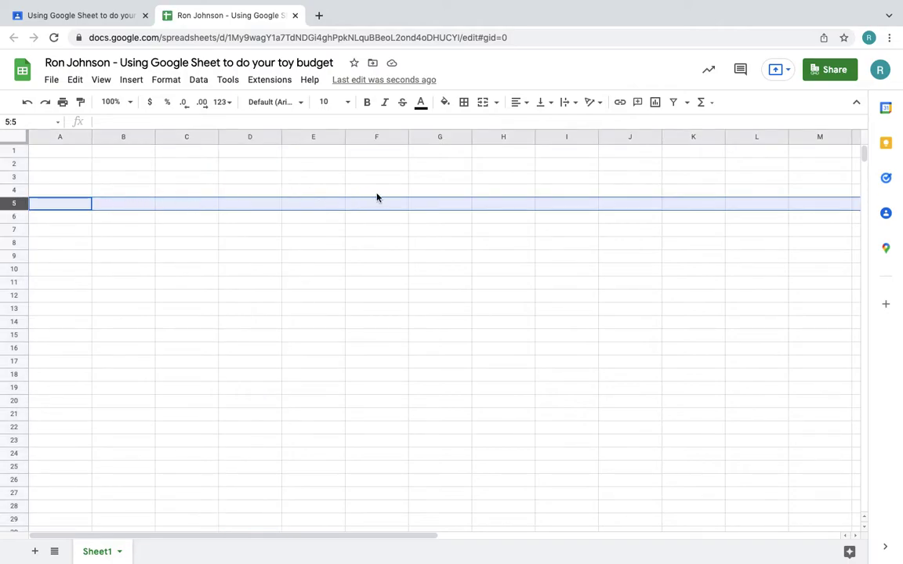
left_click(13, 229)
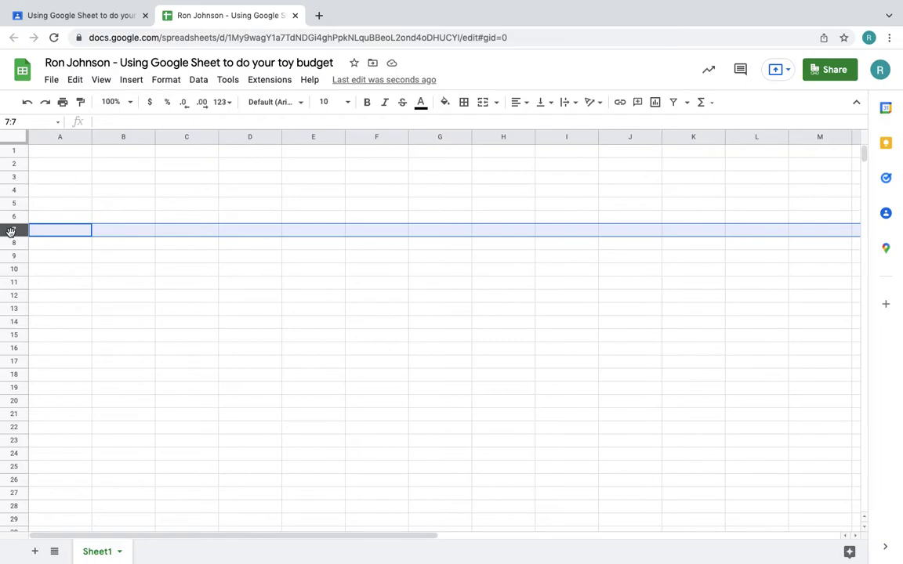
left_click(125, 203)
left_click(120, 164)
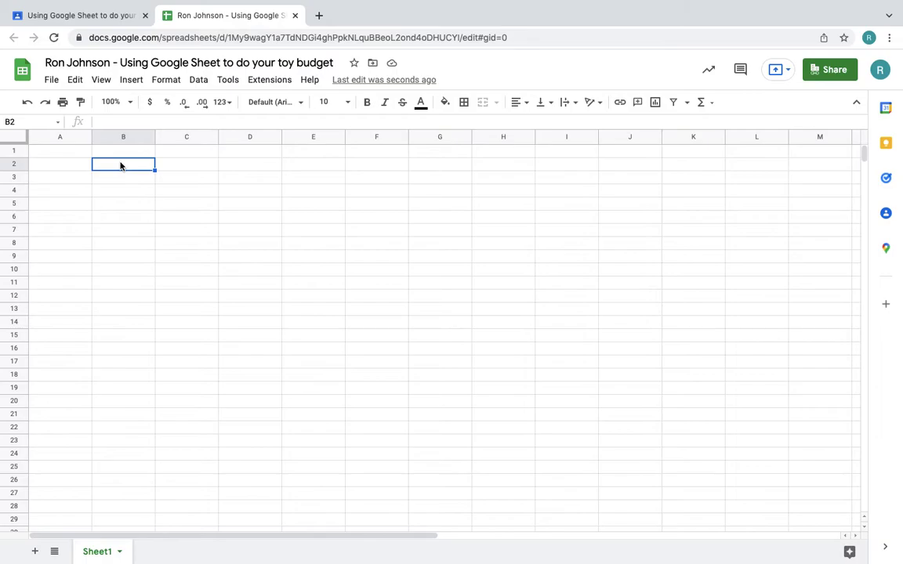
- Enter Xbox 400 and Bicycle 150, then add Balloons in B4
type("Xbox")
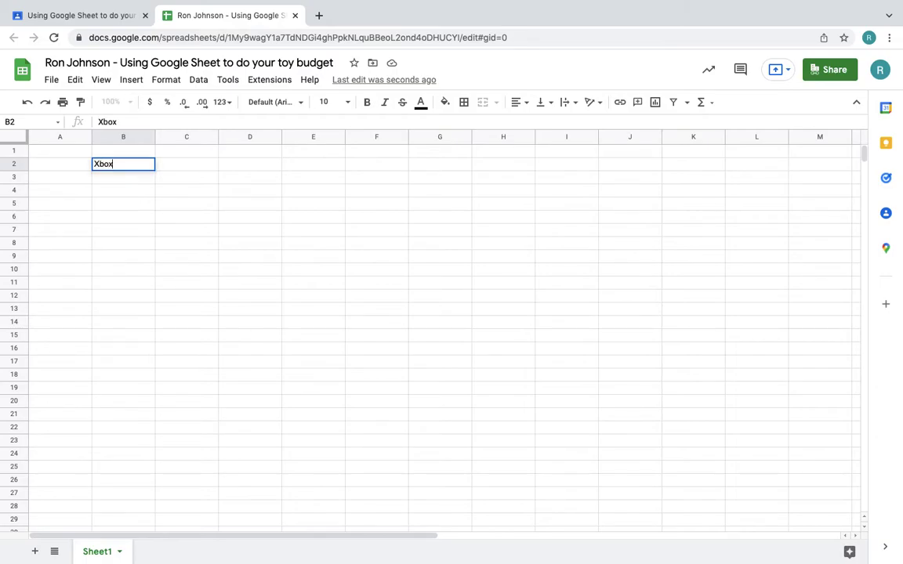
key("Tab")
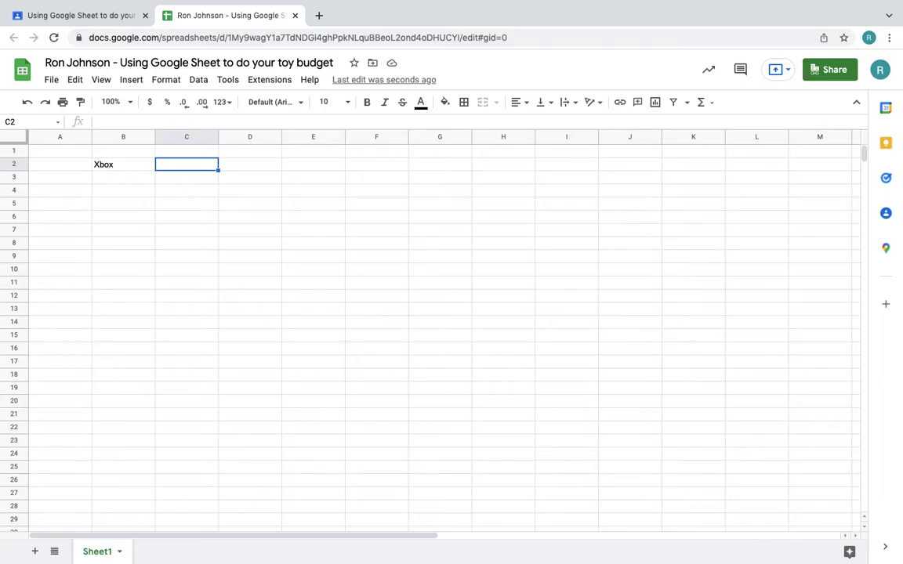
type("400")
key("Return")
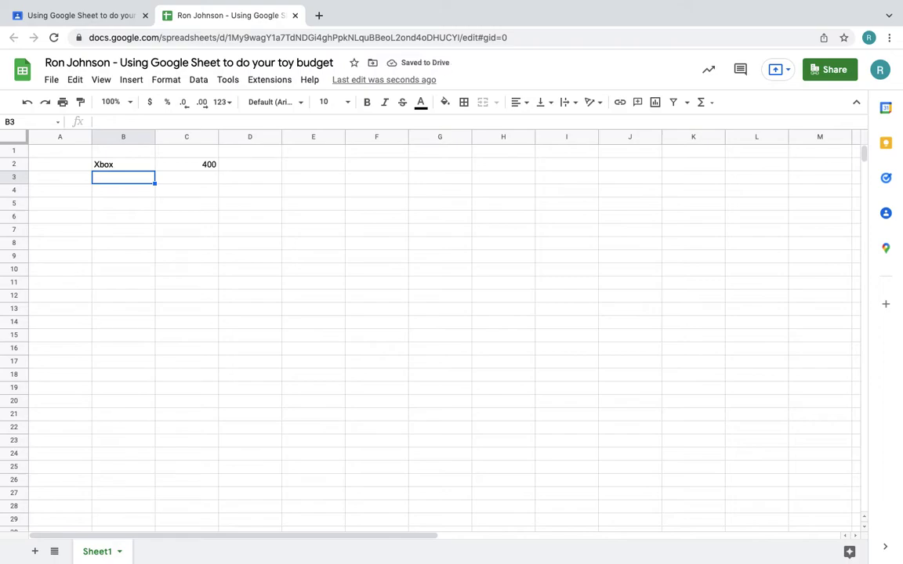
type("Bi")
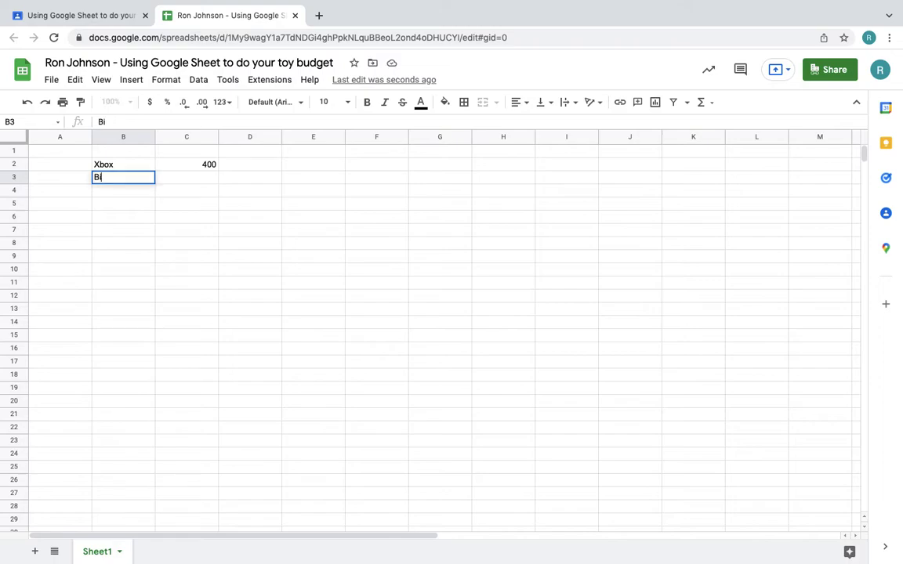
type("cycle")
key("Tab")
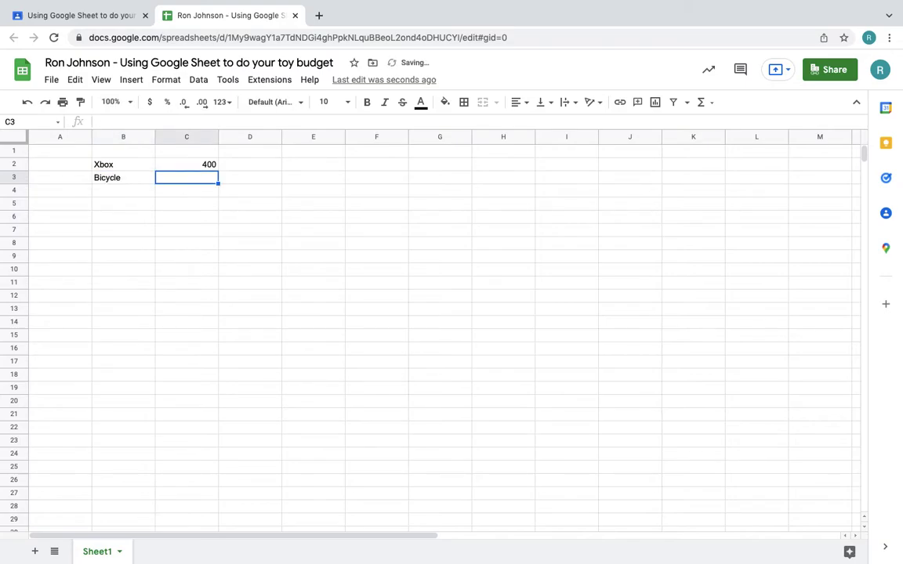
type("150")
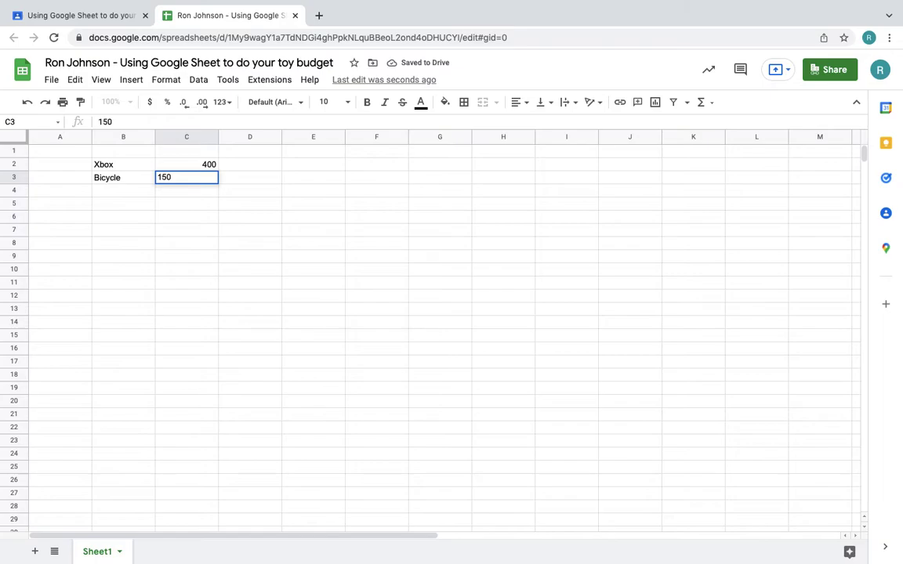
key("Return")
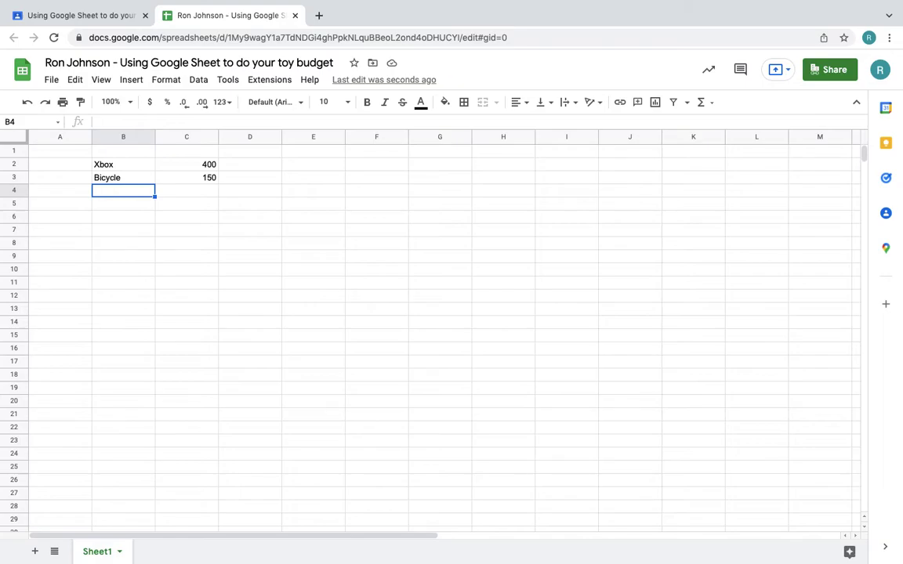
type("Balloons")
key("Tab")
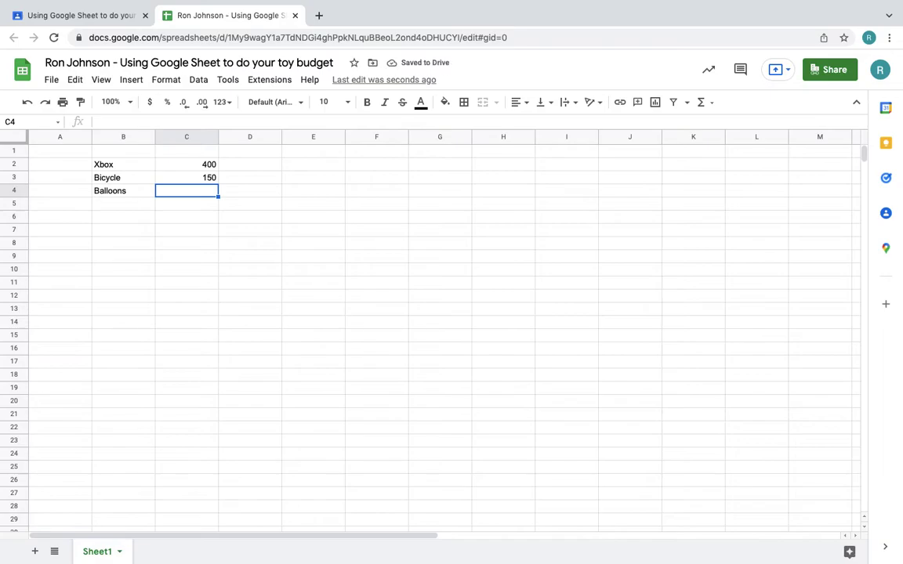
- Price Balloons at 30 and add Basketball 25 and Tennis Racket 80
type("30")
key("Return")
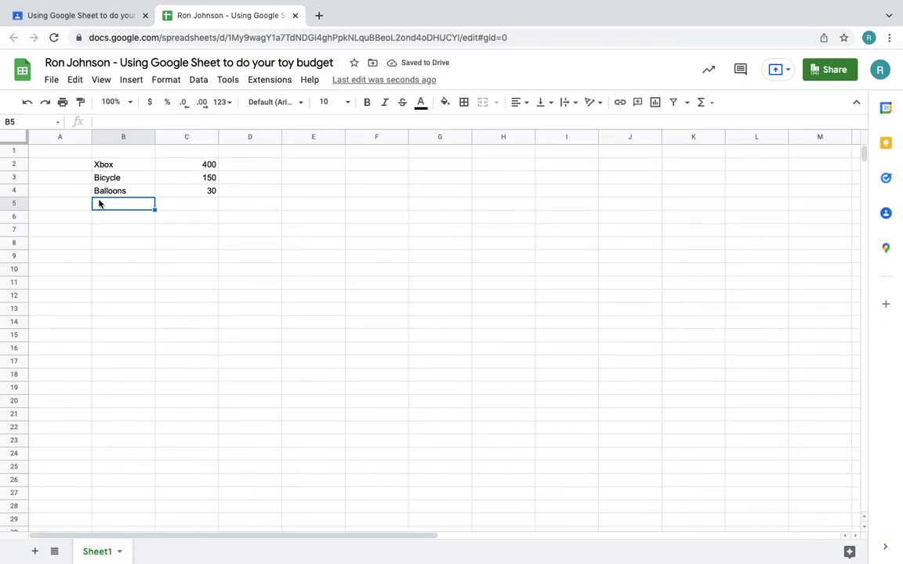
type("B")
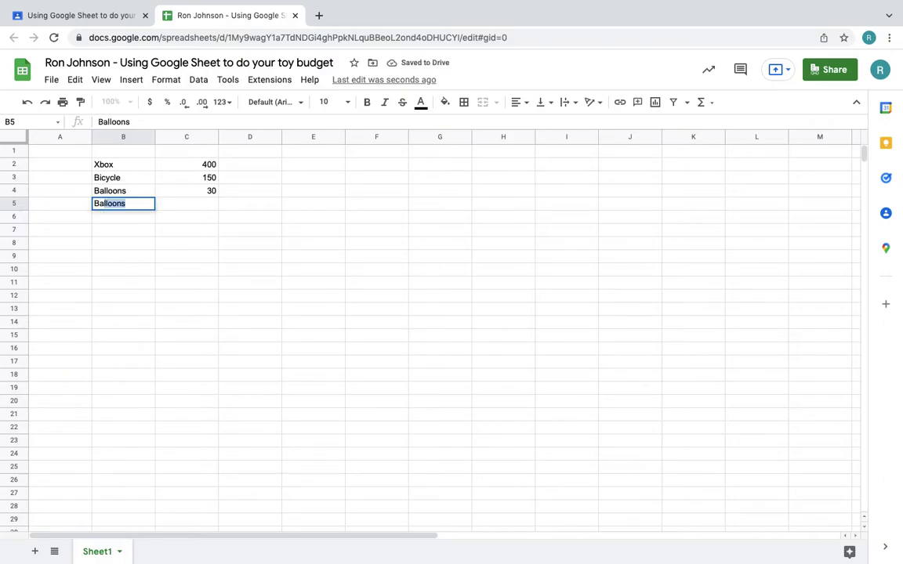
type("as")
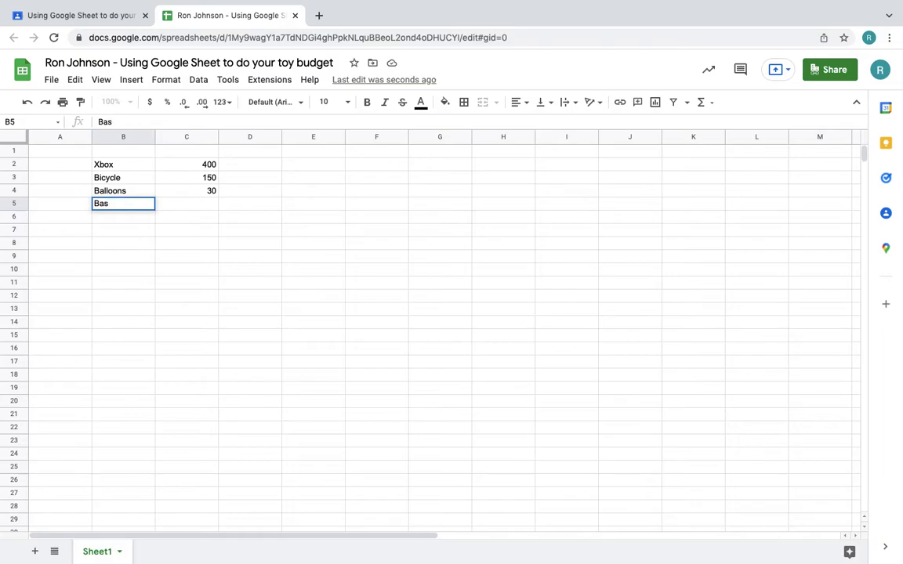
type("ketball")
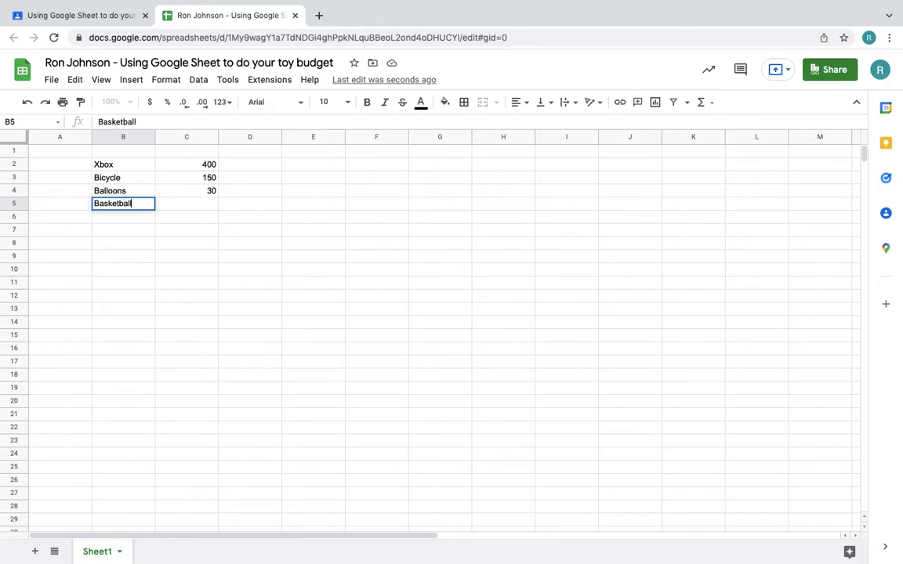
key("Tab")
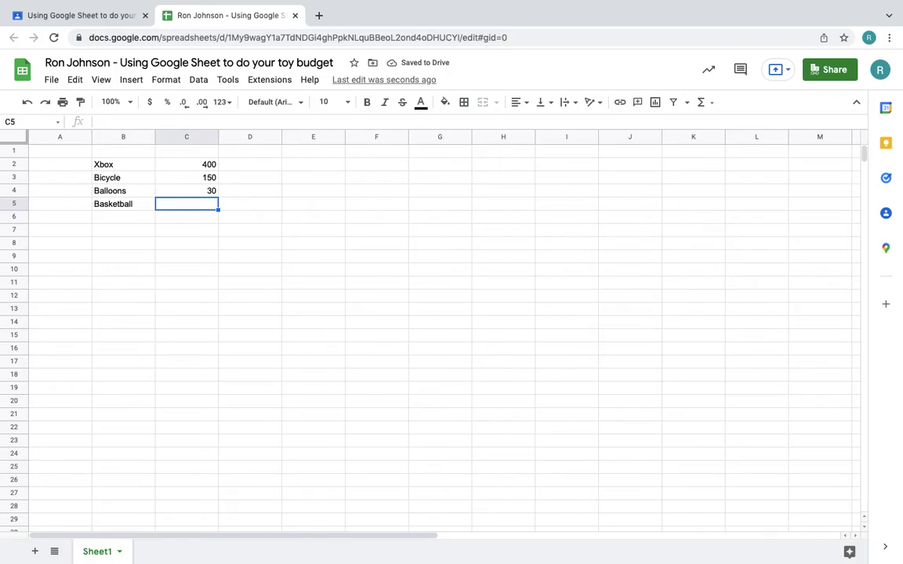
type("25")
key("Return")
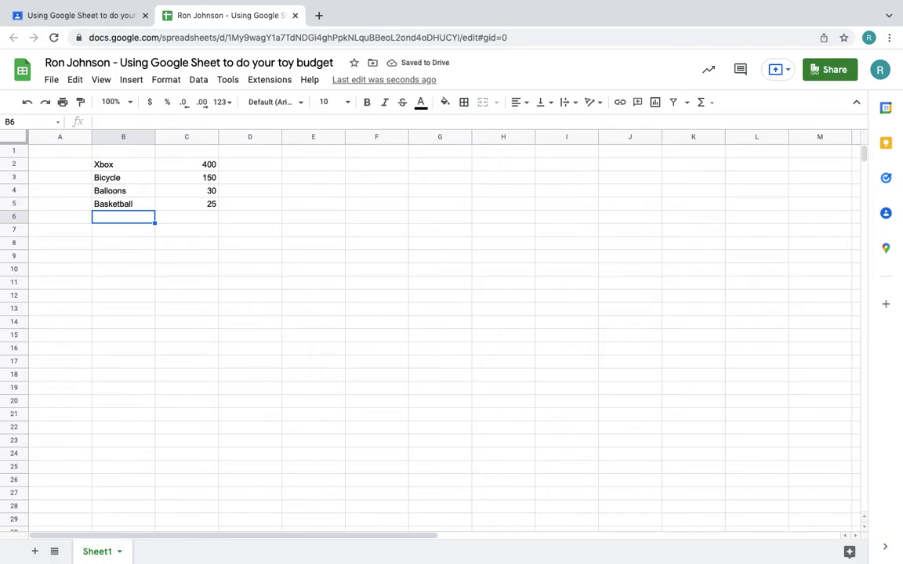
type("Tenn")
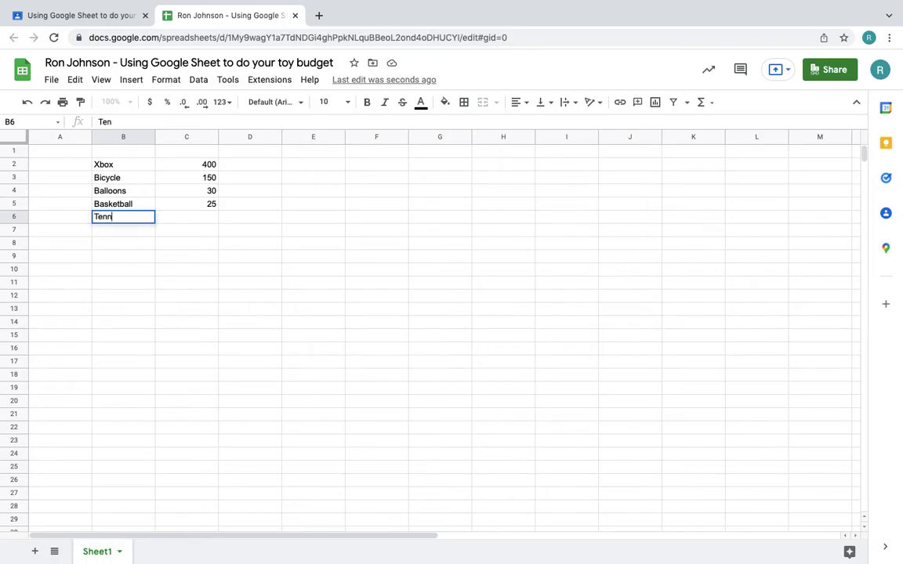
type("is Racket")
key("Tab")
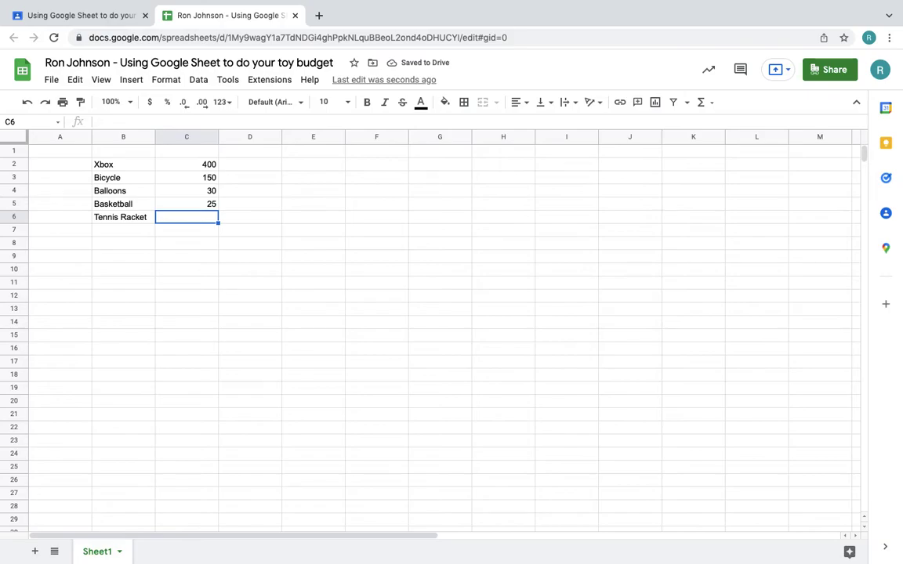
type("80")
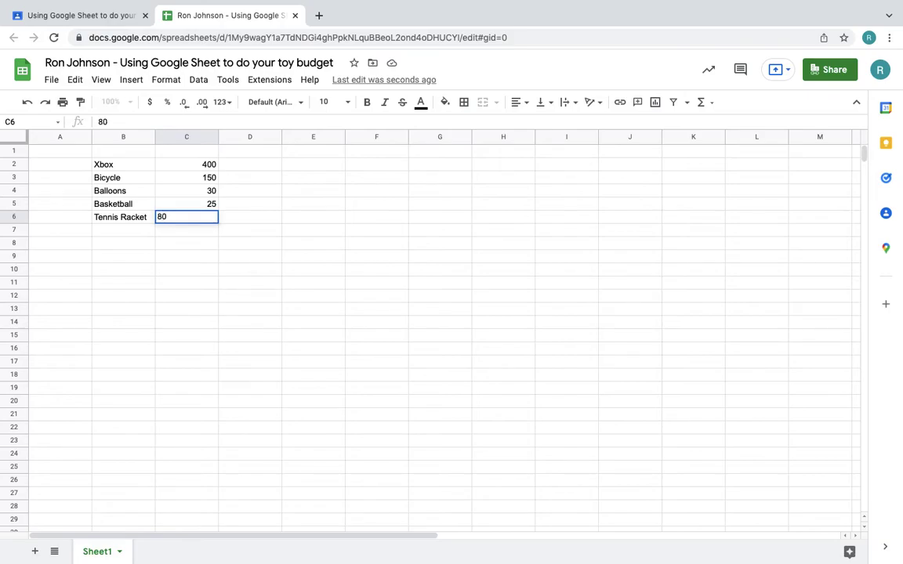
key("Tab")
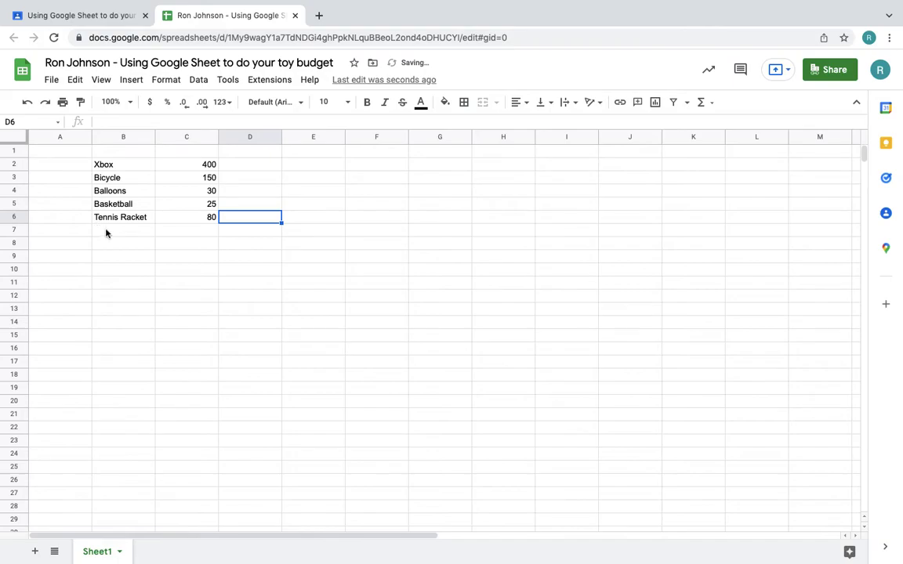
- Add Binoculars with a price of 35 in row 7
left_click(108, 233)
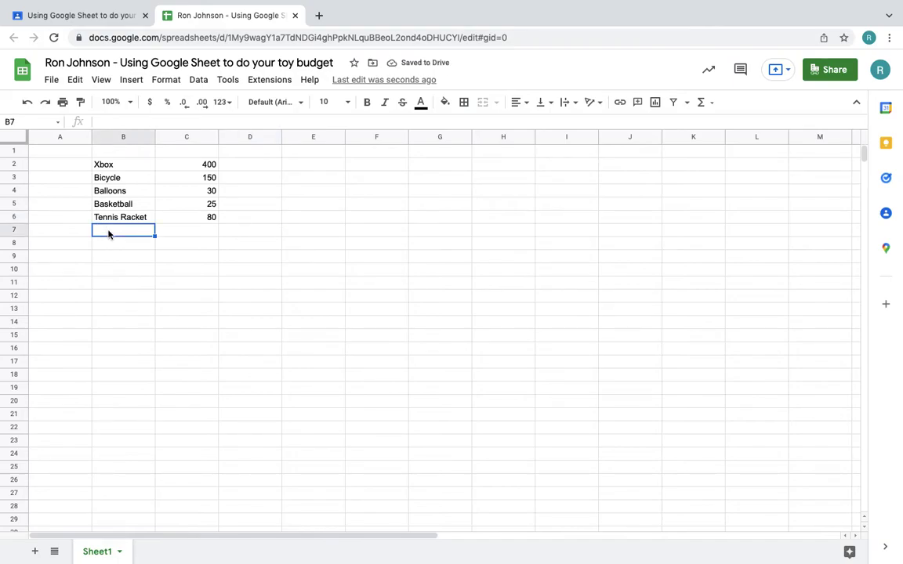
type("Binoul")
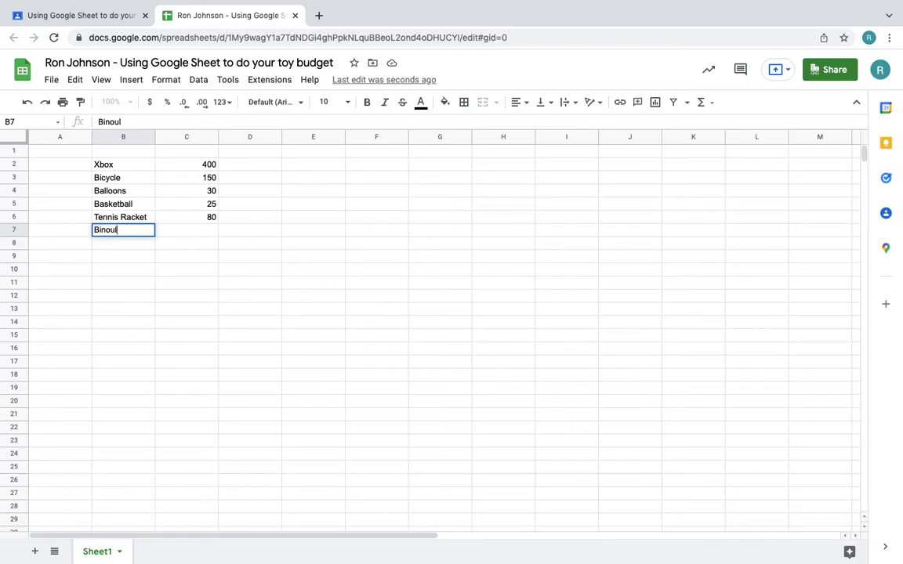
key("BackSpace")
key("BackSpace")
type("culars")
key("Tab")
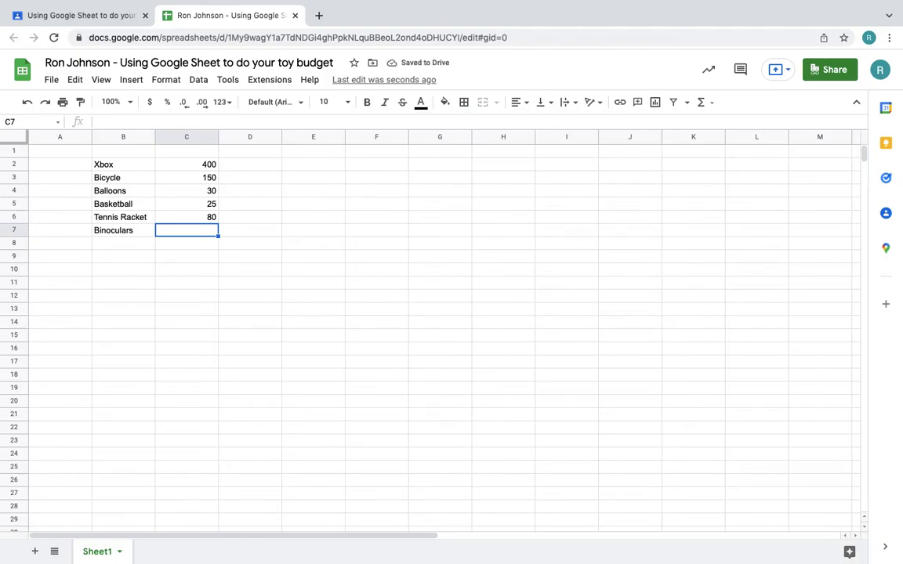
type("35")
key("Return")
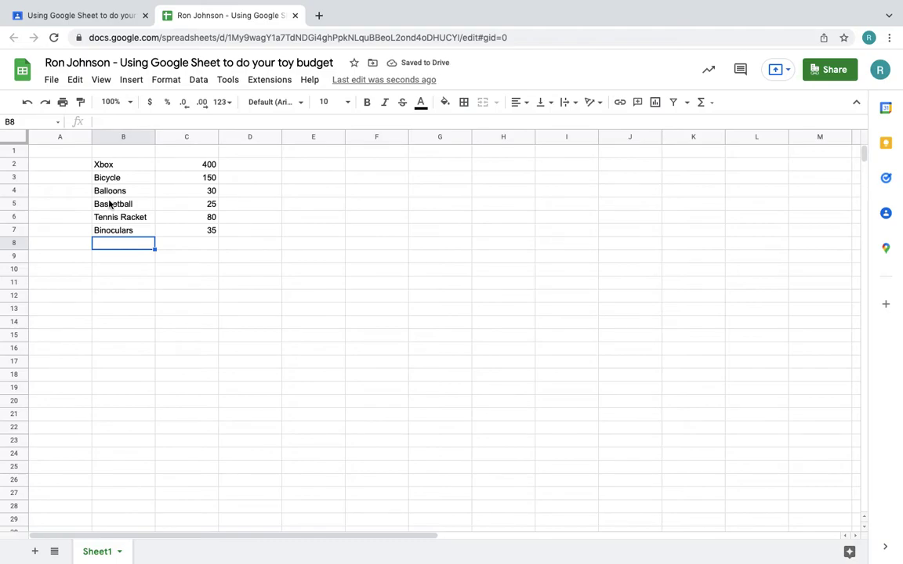
left_click(78, 167)
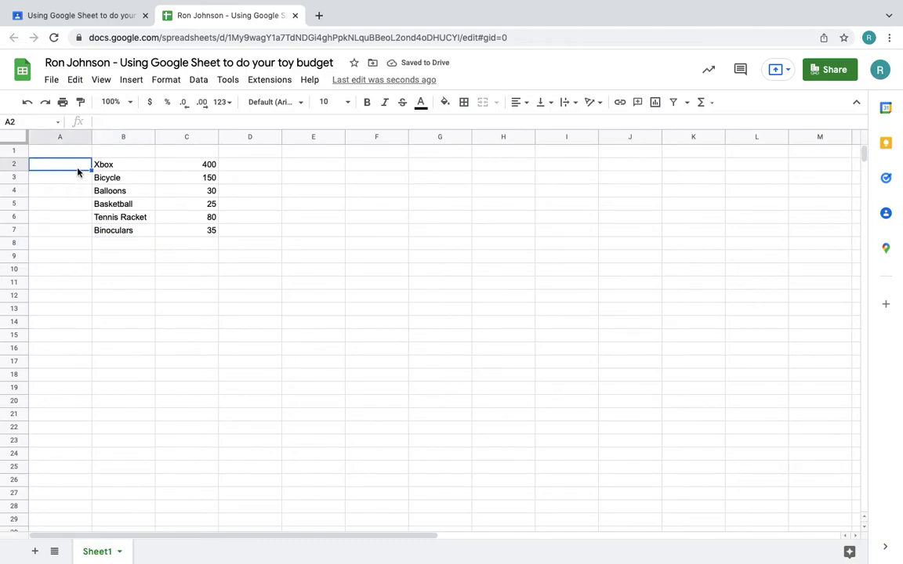
- Number the six toys 1 through 6 down column A, cells A2 to A7
type("1")
key("Return")
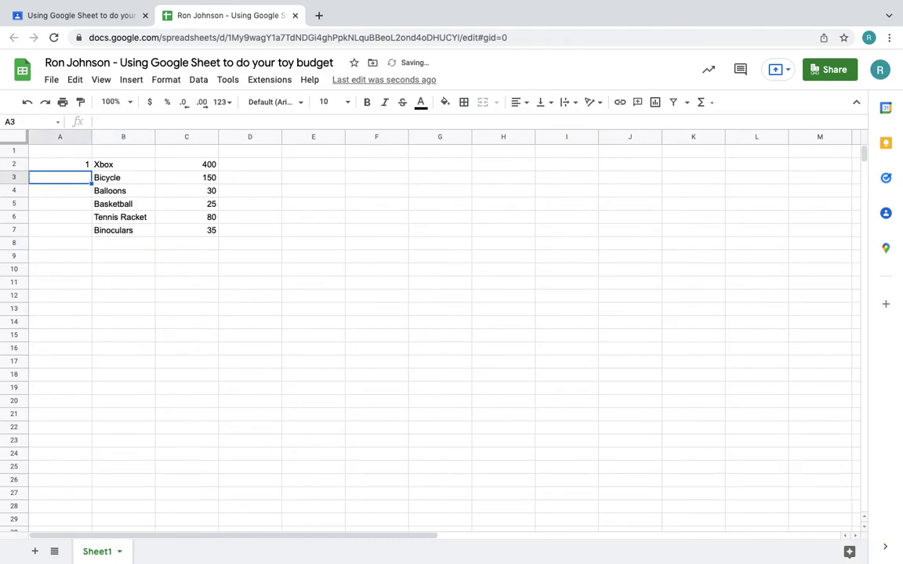
type("2")
key("Return")
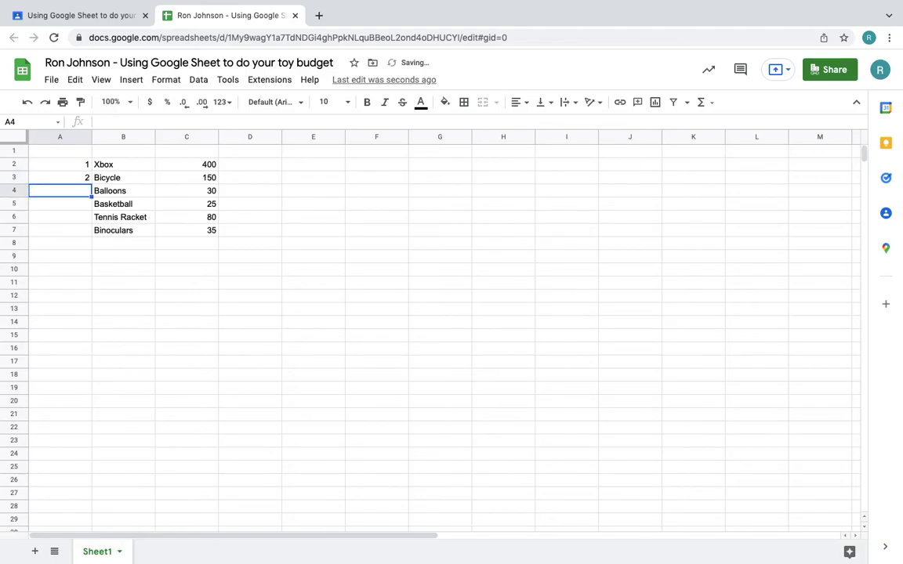
type("3")
key("Return")
type("4")
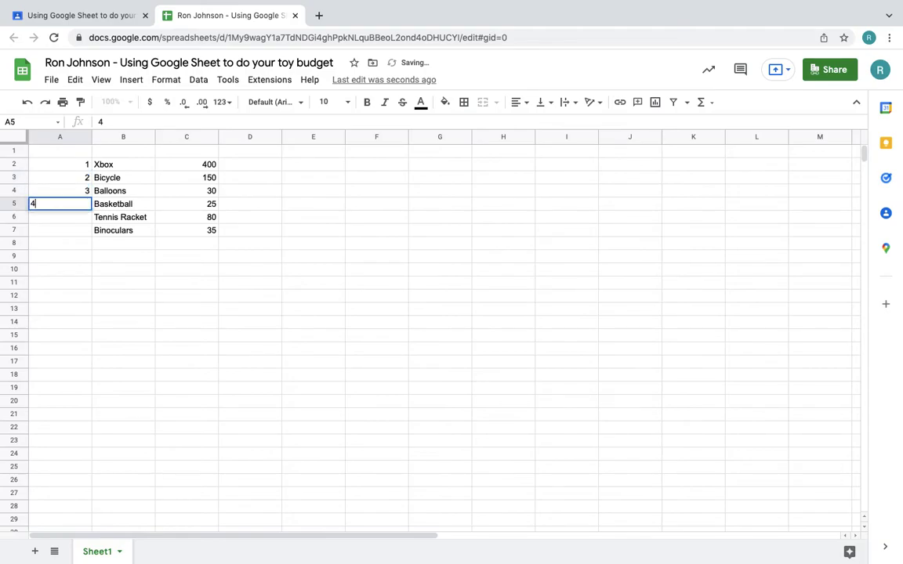
key("Return")
type("5")
key("Return")
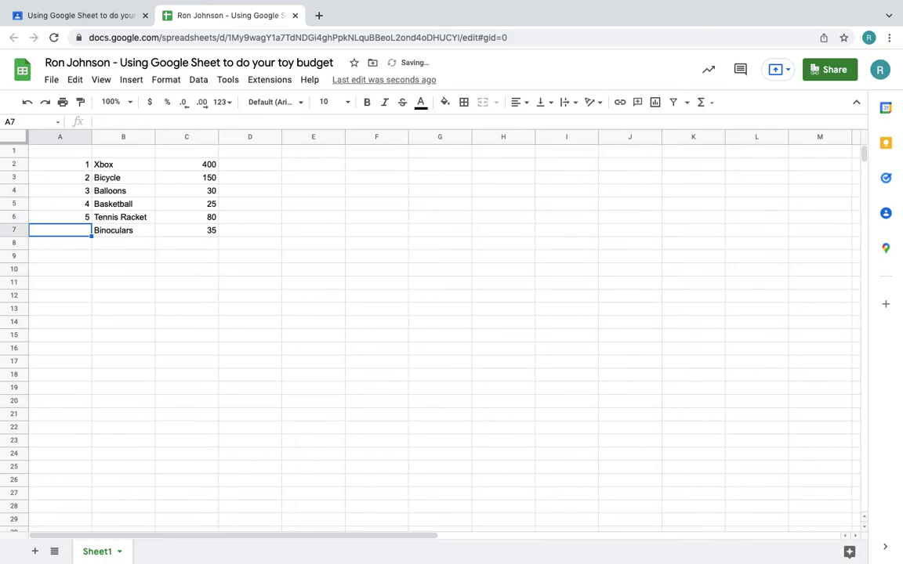
type("6")
key("Return")
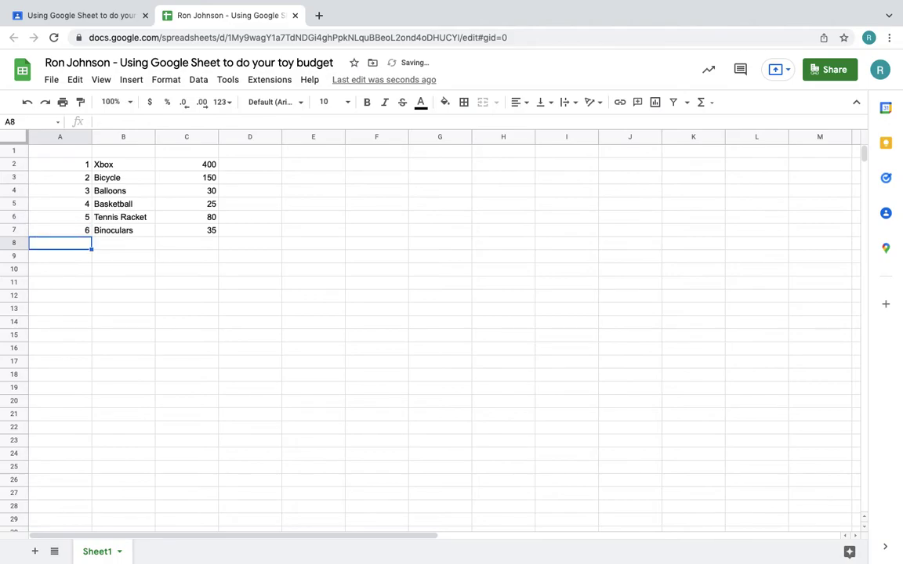
left_click(137, 264)
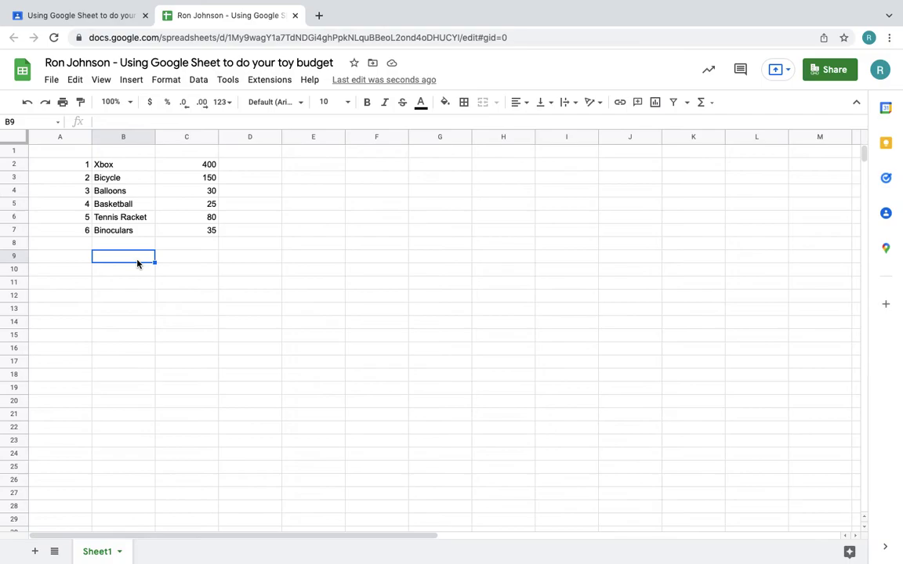
- Label B9 'Total:' and put =SUM(C2:C7) in C9, showing 720
type("Total:")
key("Tab")
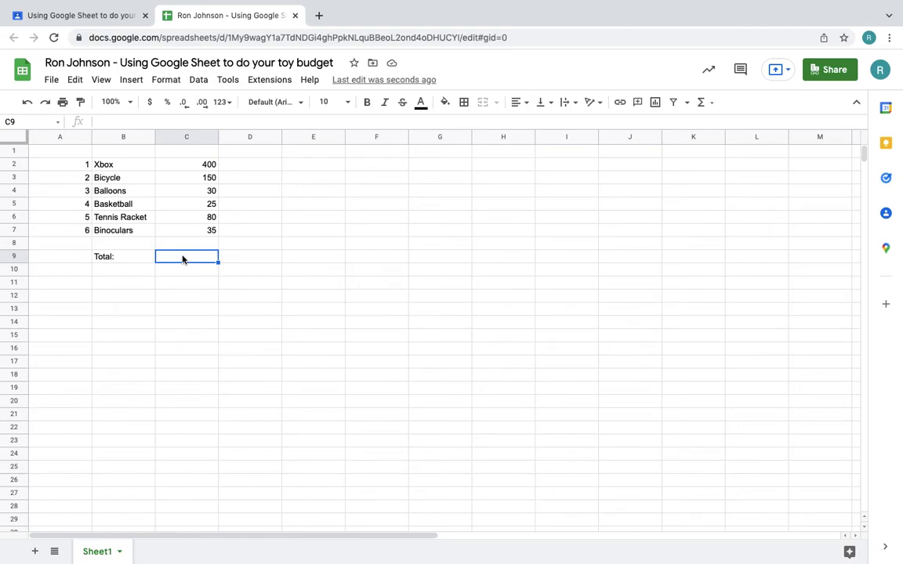
left_click(712, 104)
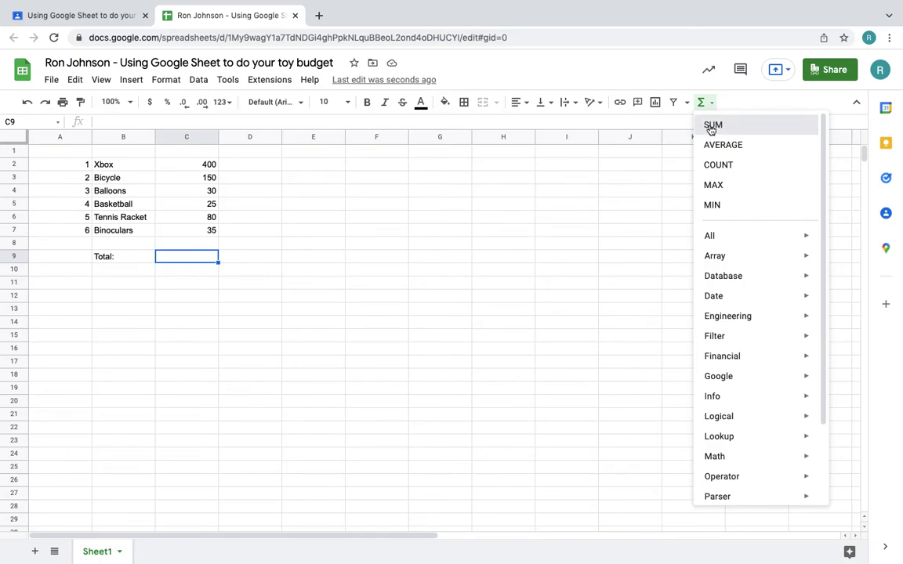
left_click(711, 127)
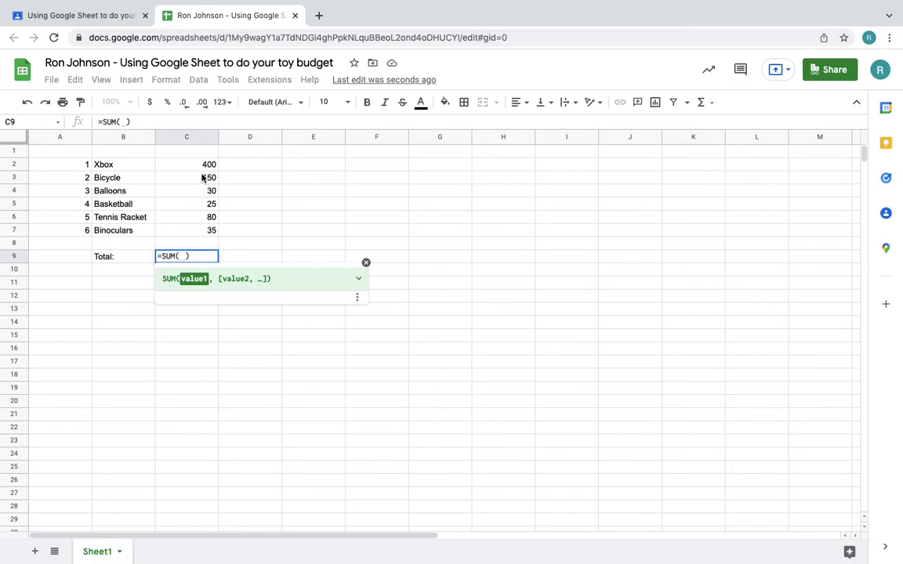
left_click(178, 256)
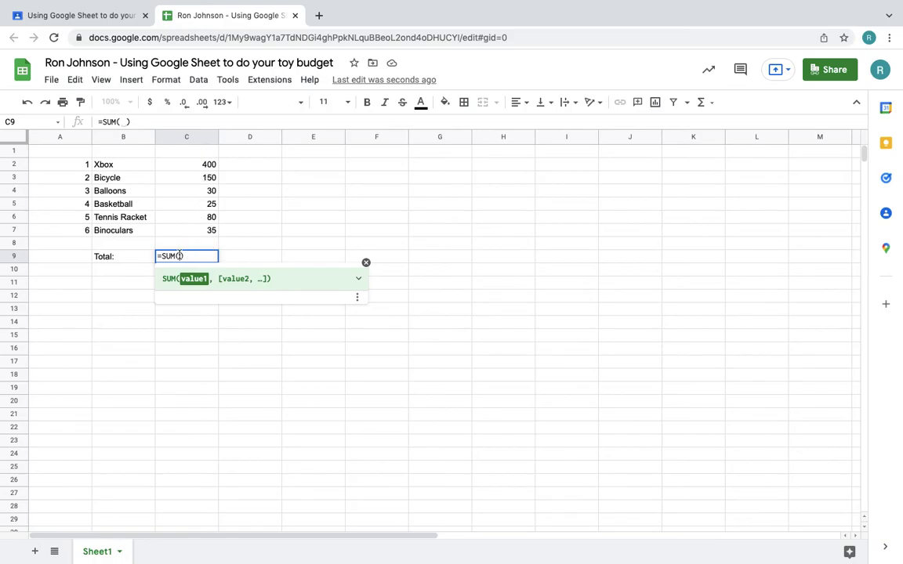
left_click(187, 165)
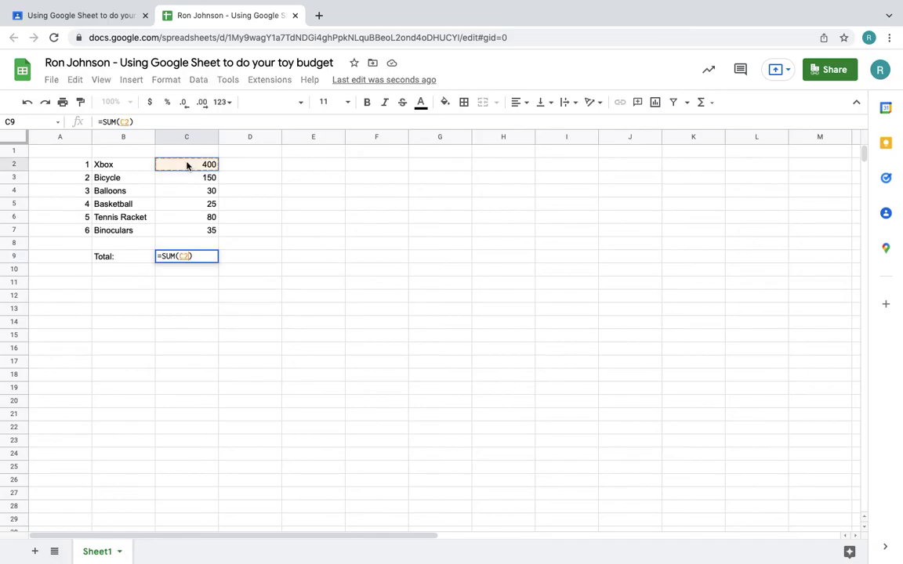
left_click_drag(187, 165, 185, 232)
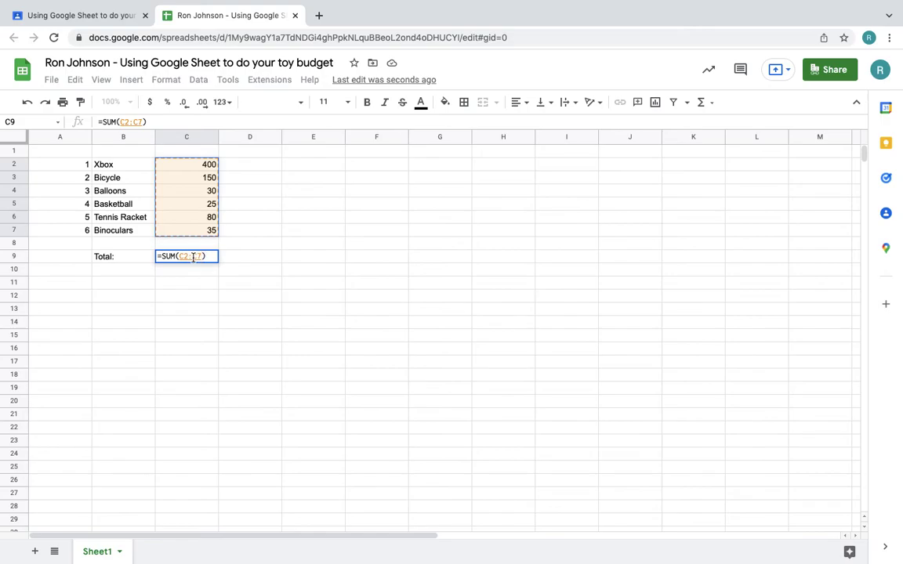
key("Return")
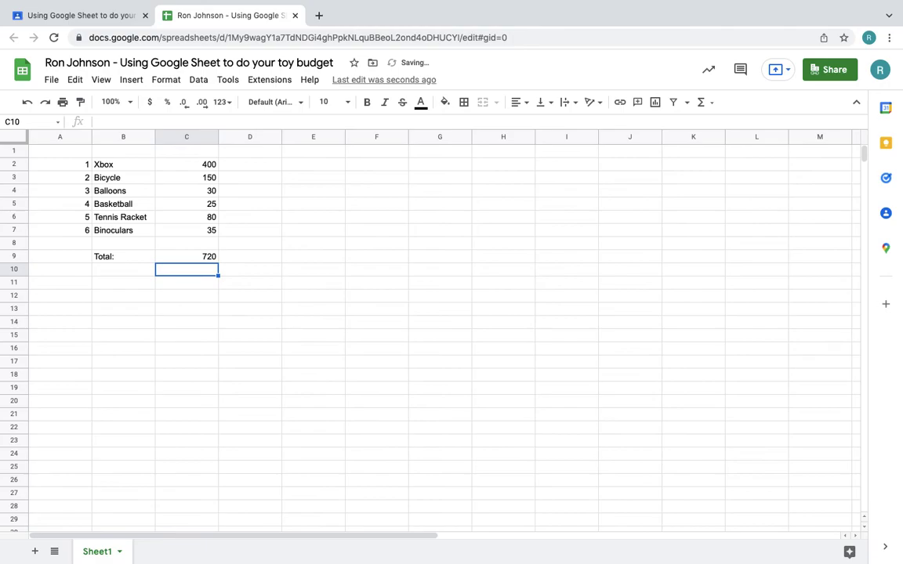
left_click(198, 260)
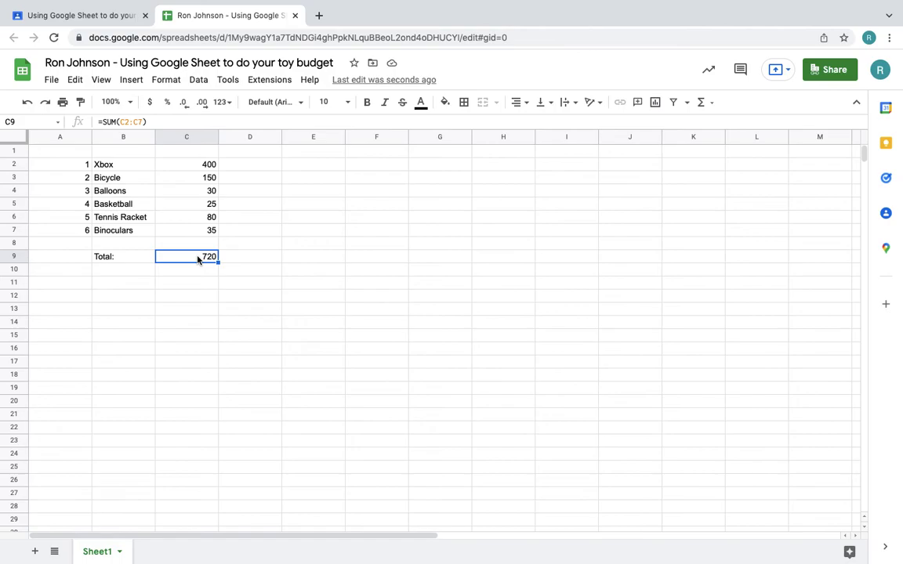
- Copy the prices in C2:C7 and paste them into E2:E7
left_click(198, 165)
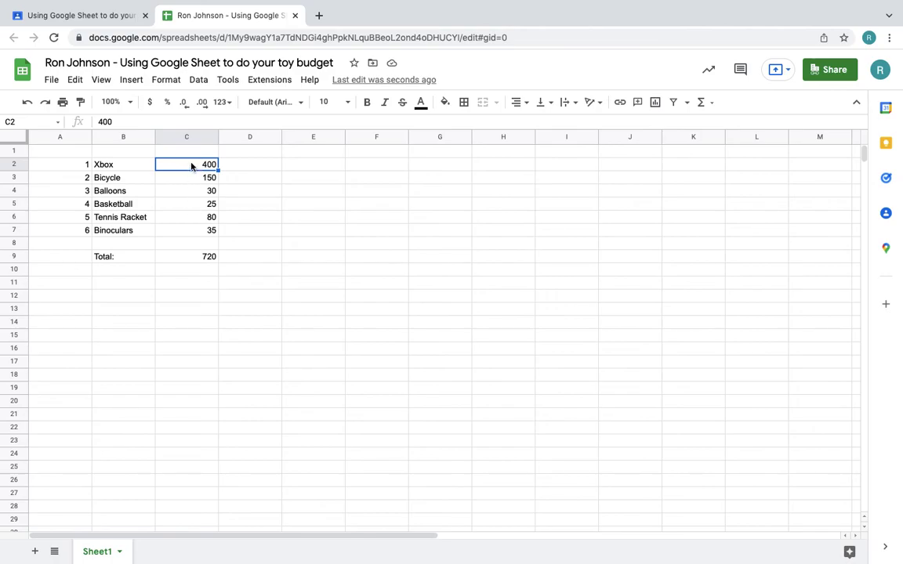
left_click_drag(191, 174, 188, 237)
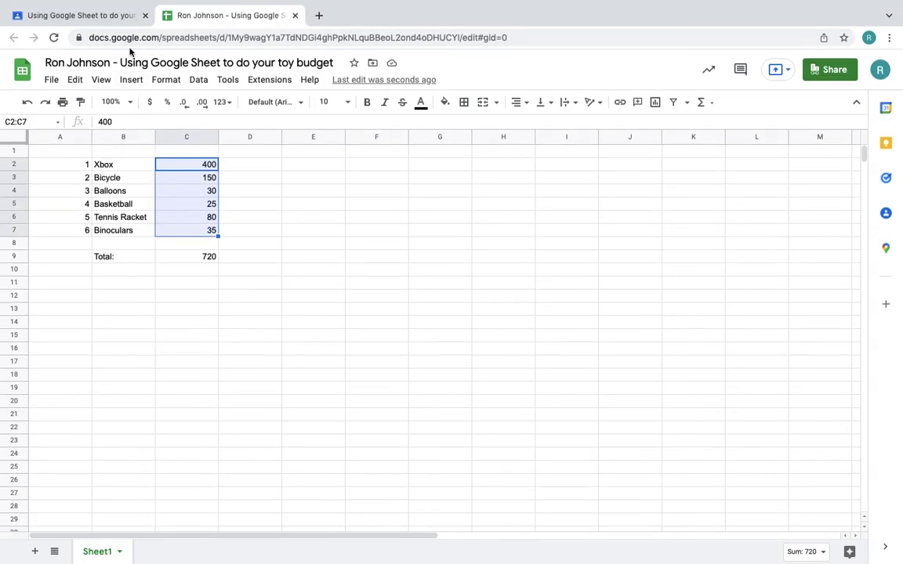
left_click(113, 6)
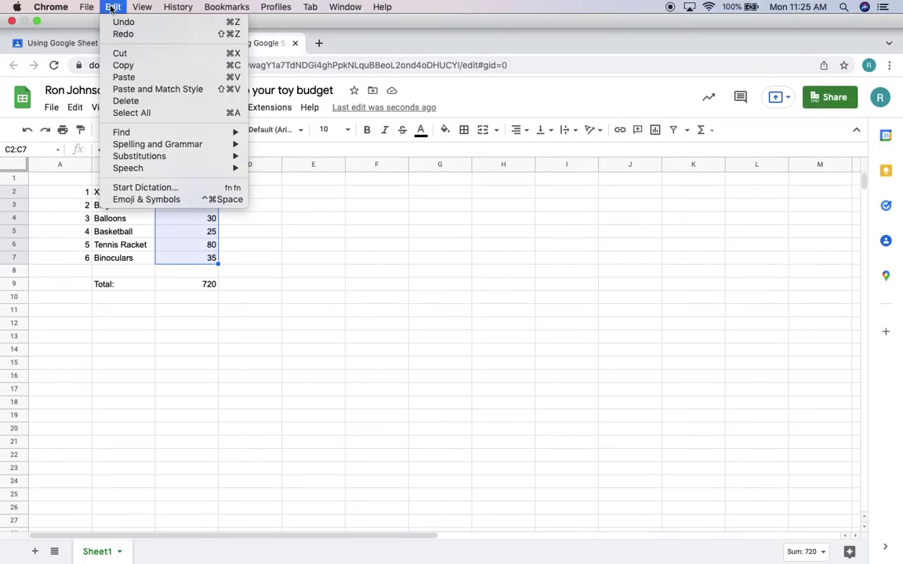
left_click(121, 67)
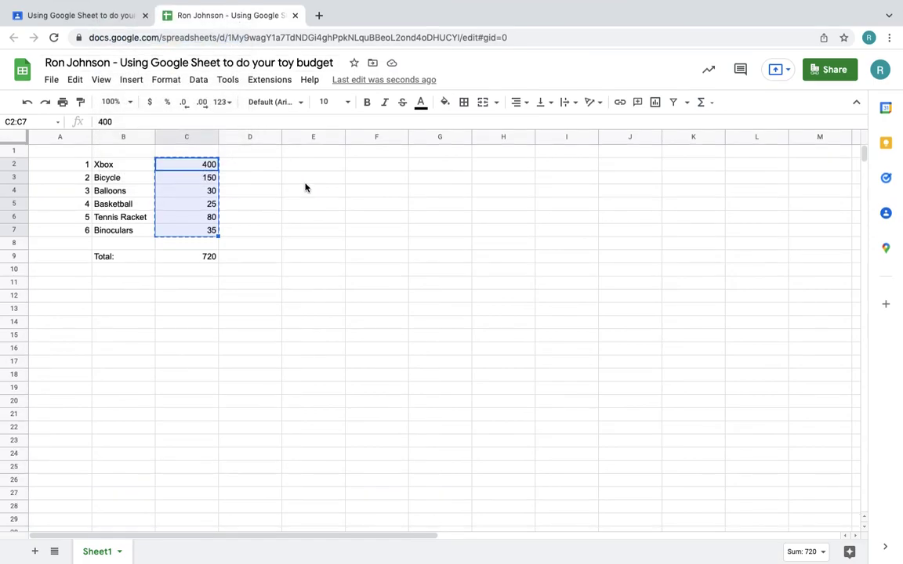
left_click(300, 165)
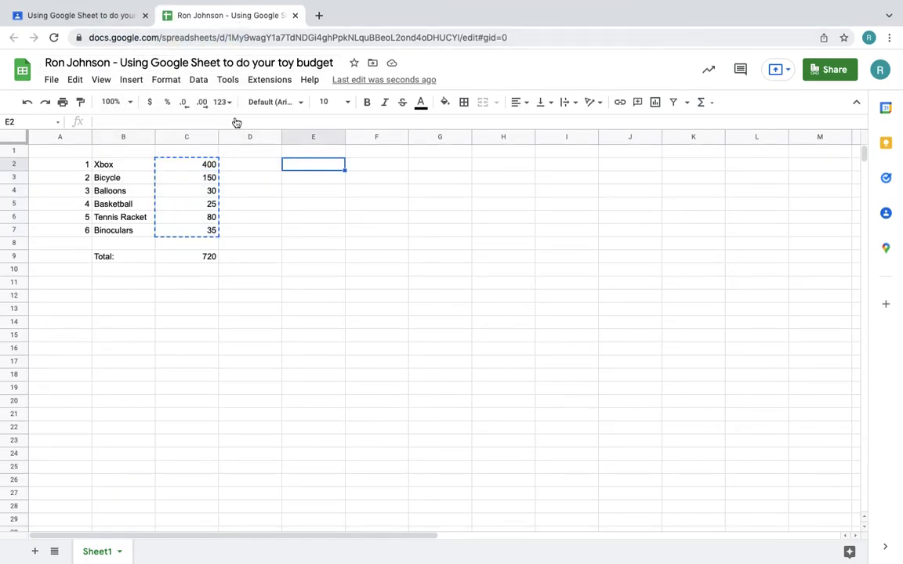
right_click(303, 165)
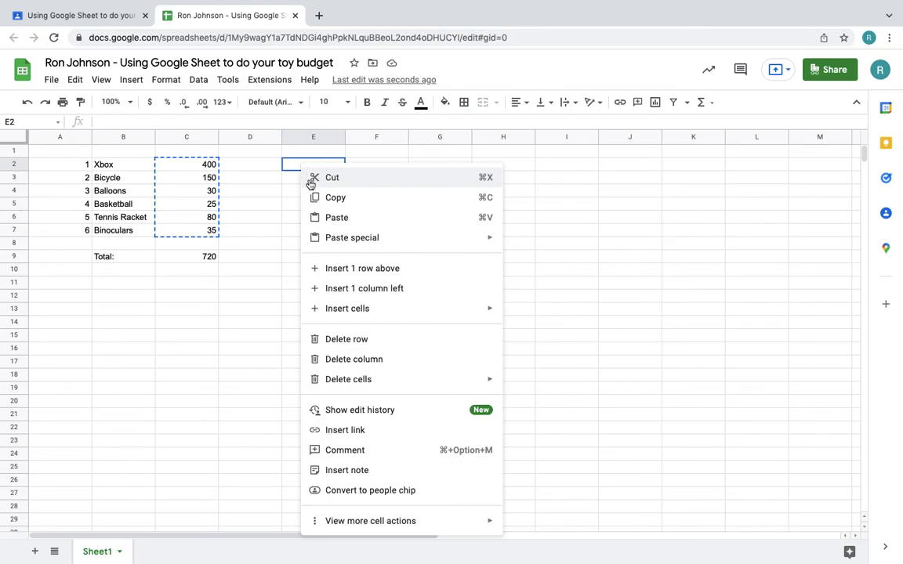
left_click(329, 218)
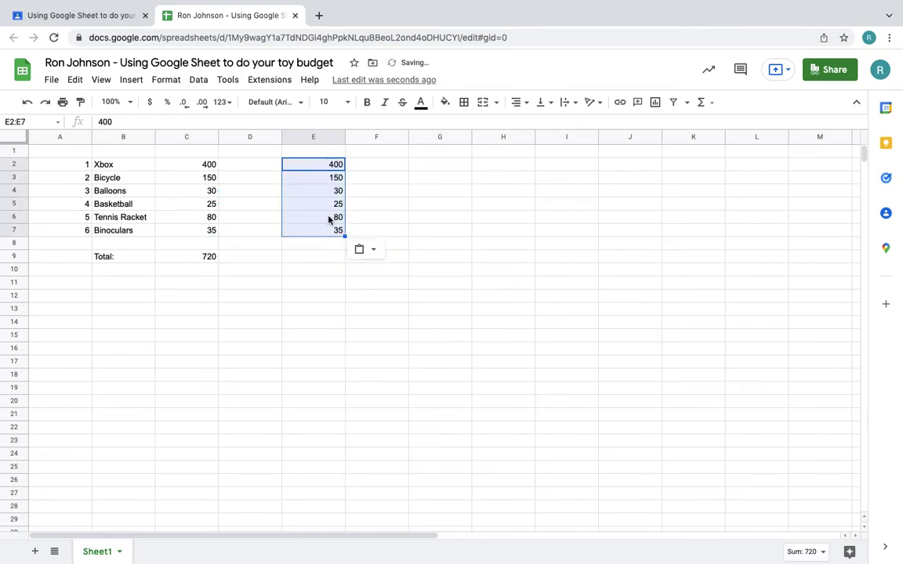
left_click(310, 262)
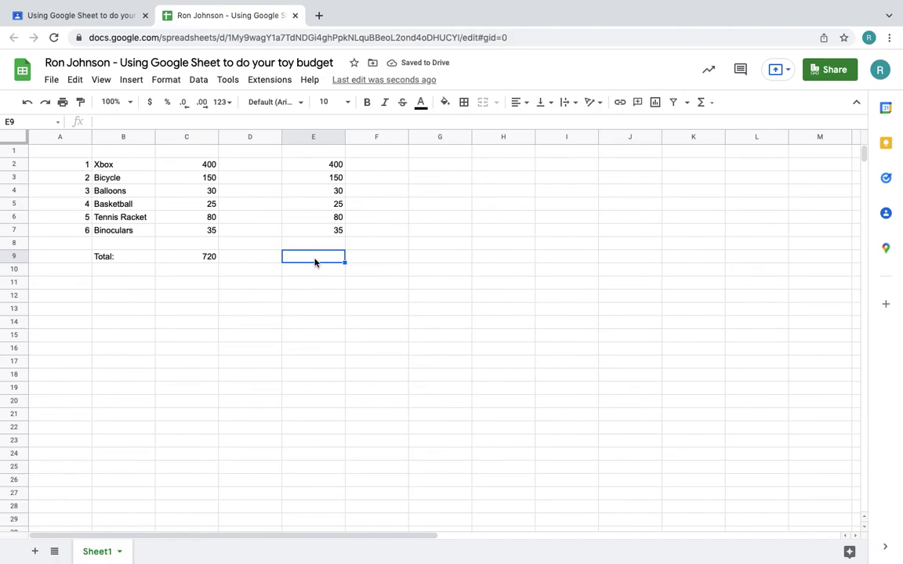
- Enter =SUM(E2:E7) in E9 for a second total of 720
type("=")
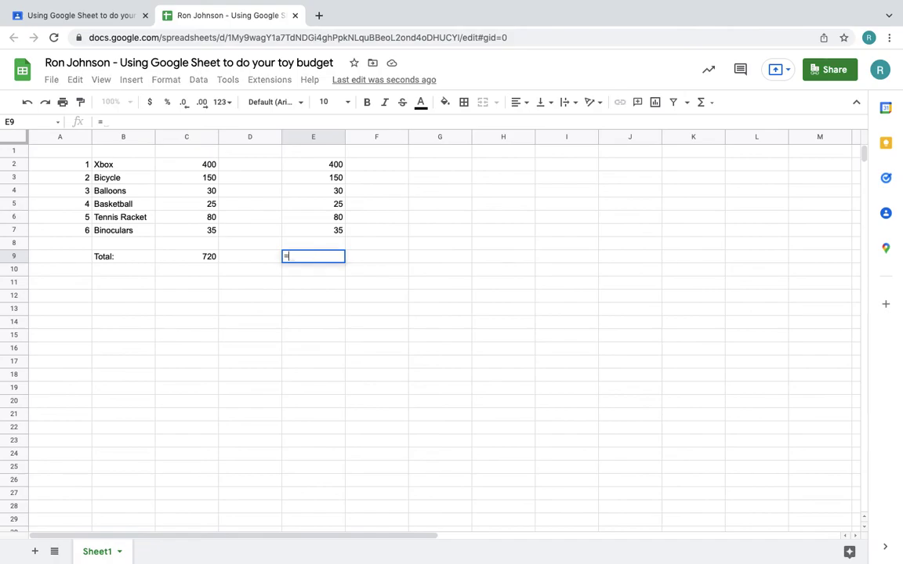
type("sum")
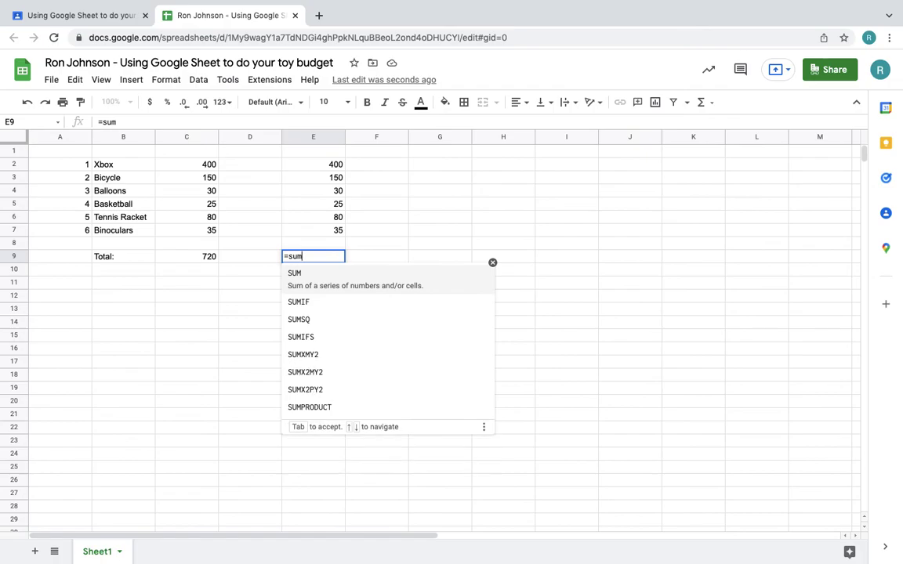
type("(")
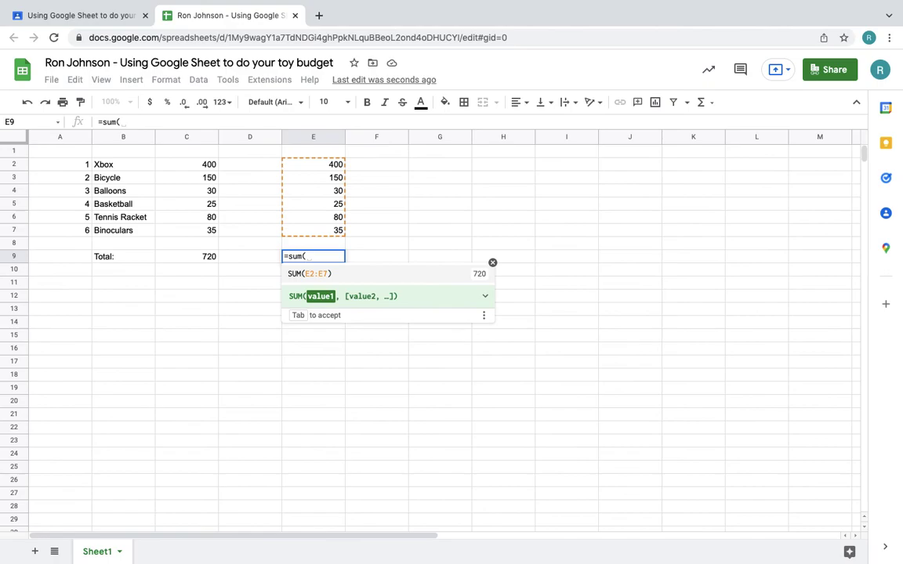
key("Tab")
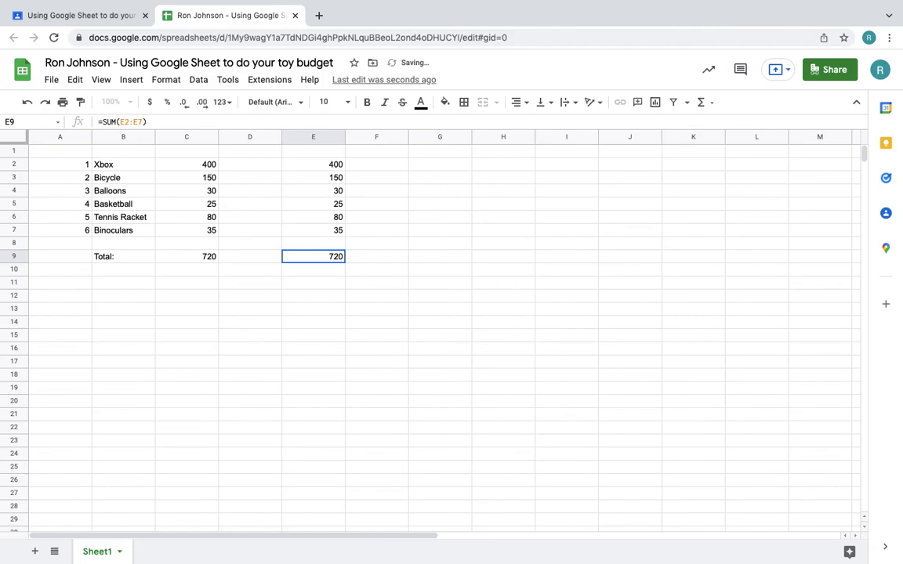
left_click(710, 103)
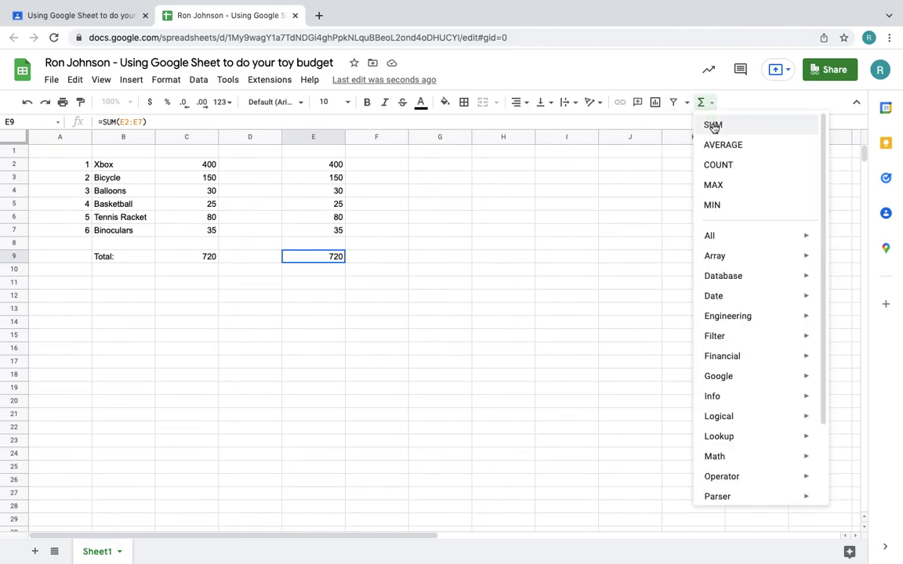
left_click(536, 202)
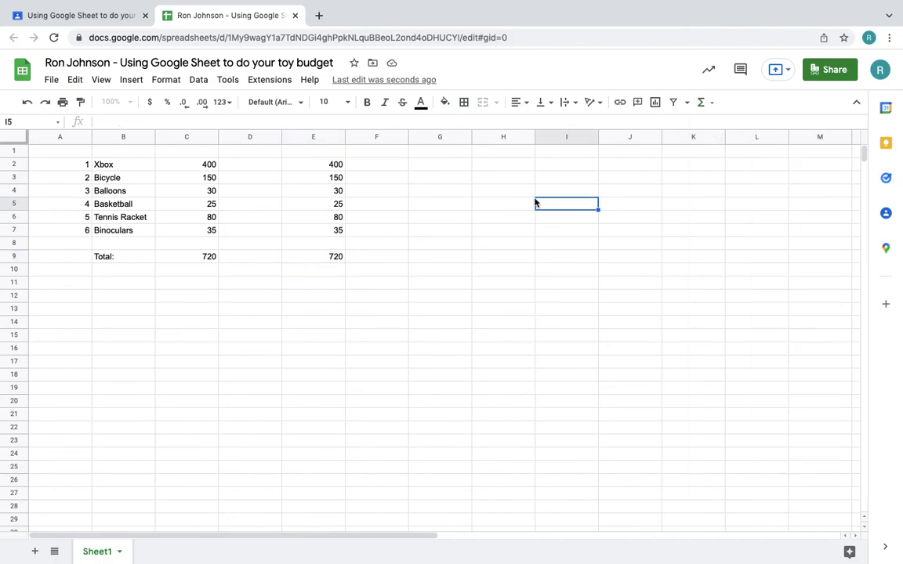
left_click(326, 259)
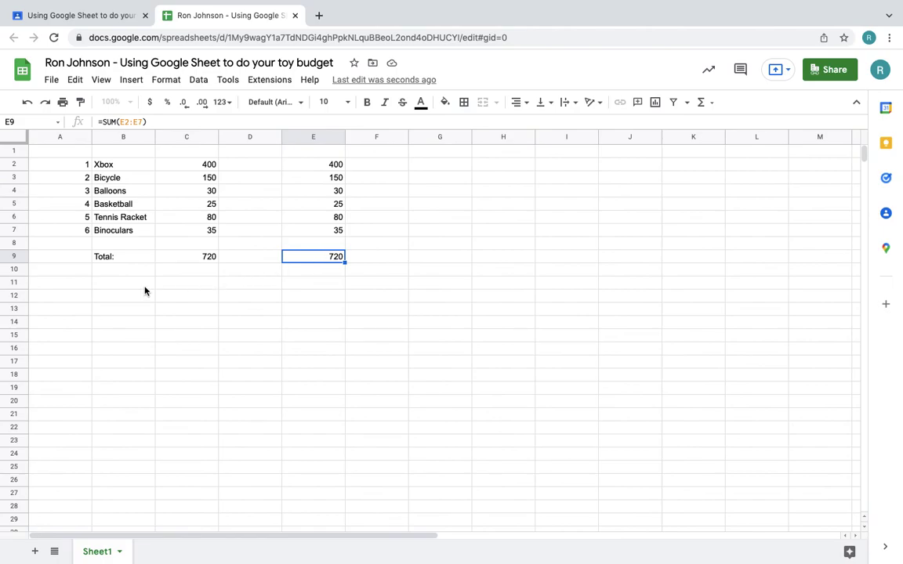
- Write 'I will need $720 to buy what I like.' in cell B12
left_click(110, 298)
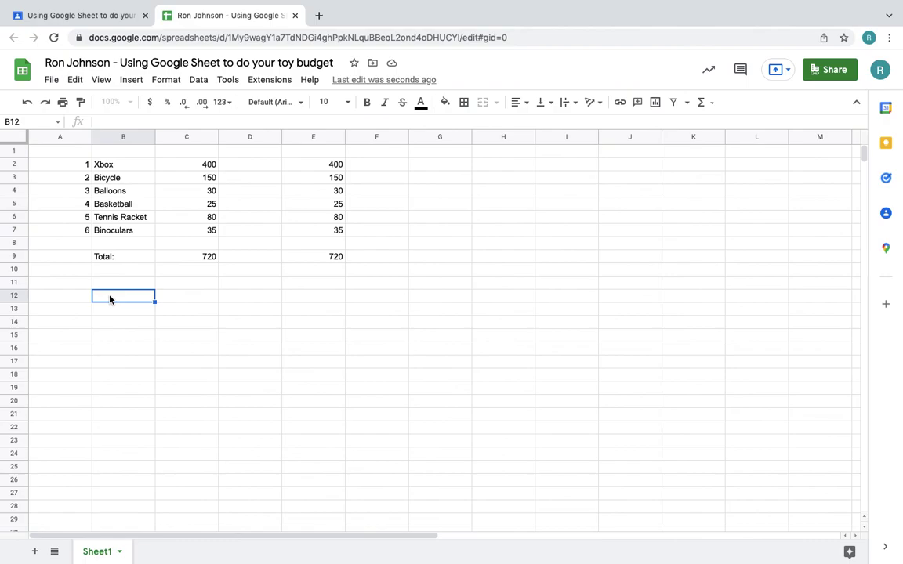
type("I will need")
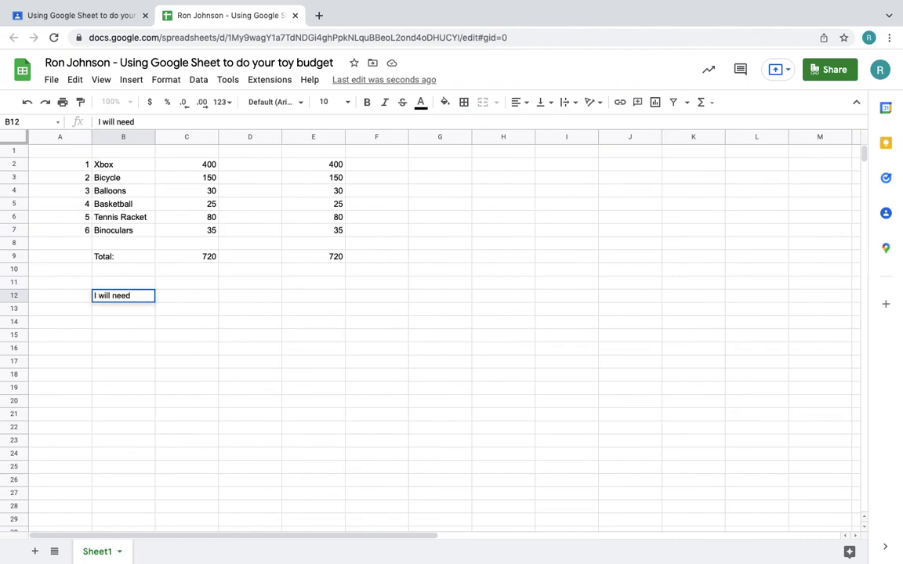
type(" $720 to bu")
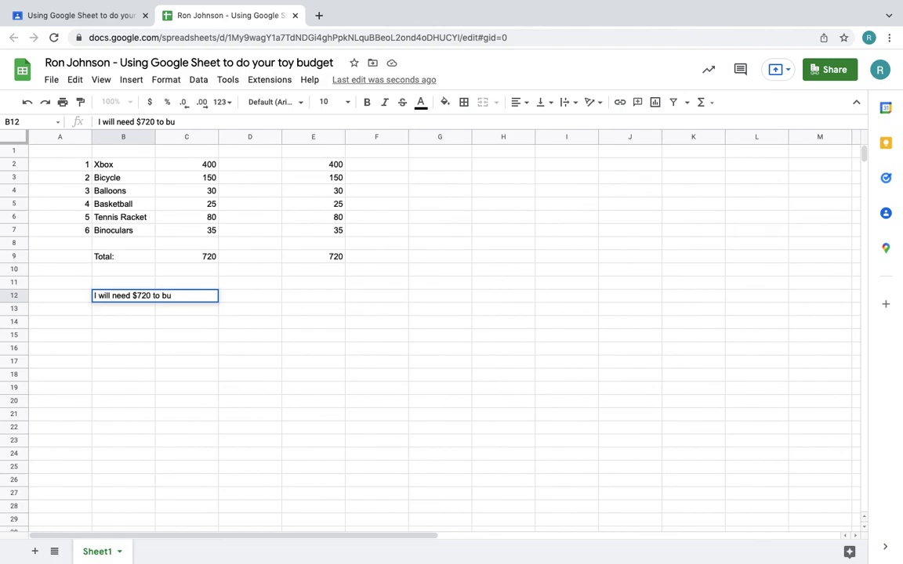
type("y what I like.")
key("Return")
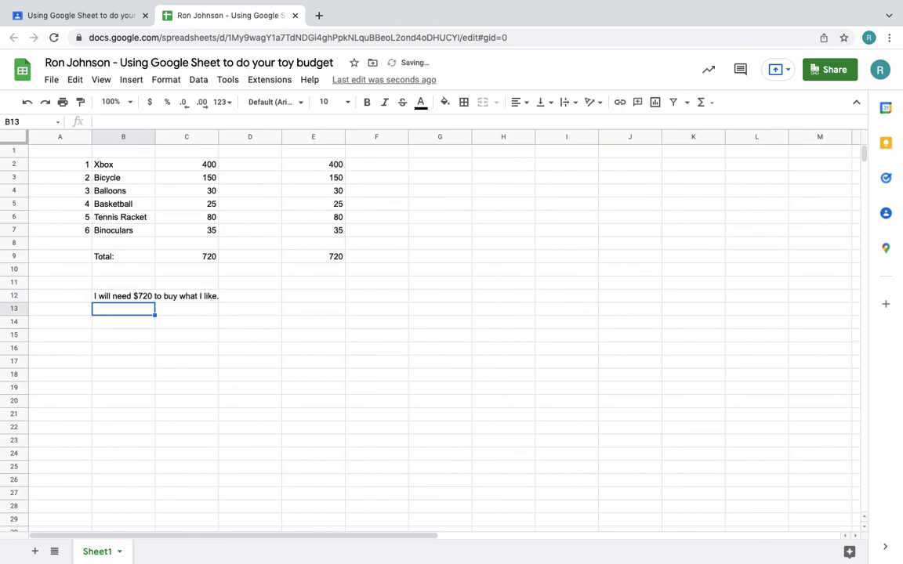